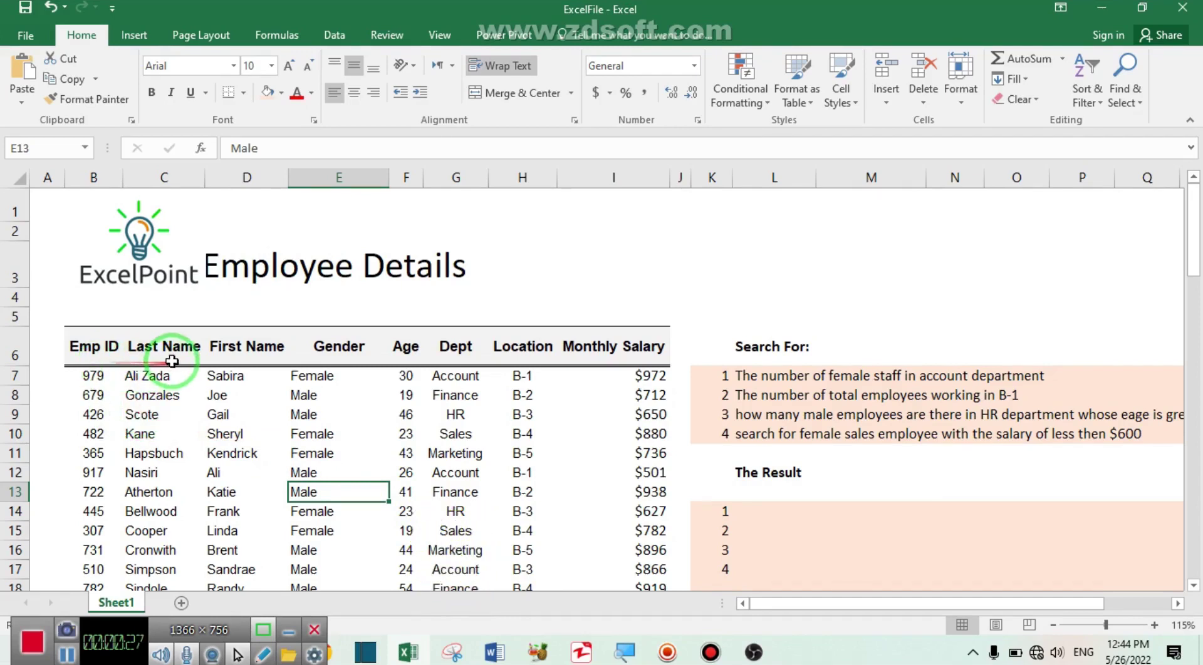
Review the employee table's column headers from First Name to Monthly Salary and the questions listed under Search For
left_click(246, 344)
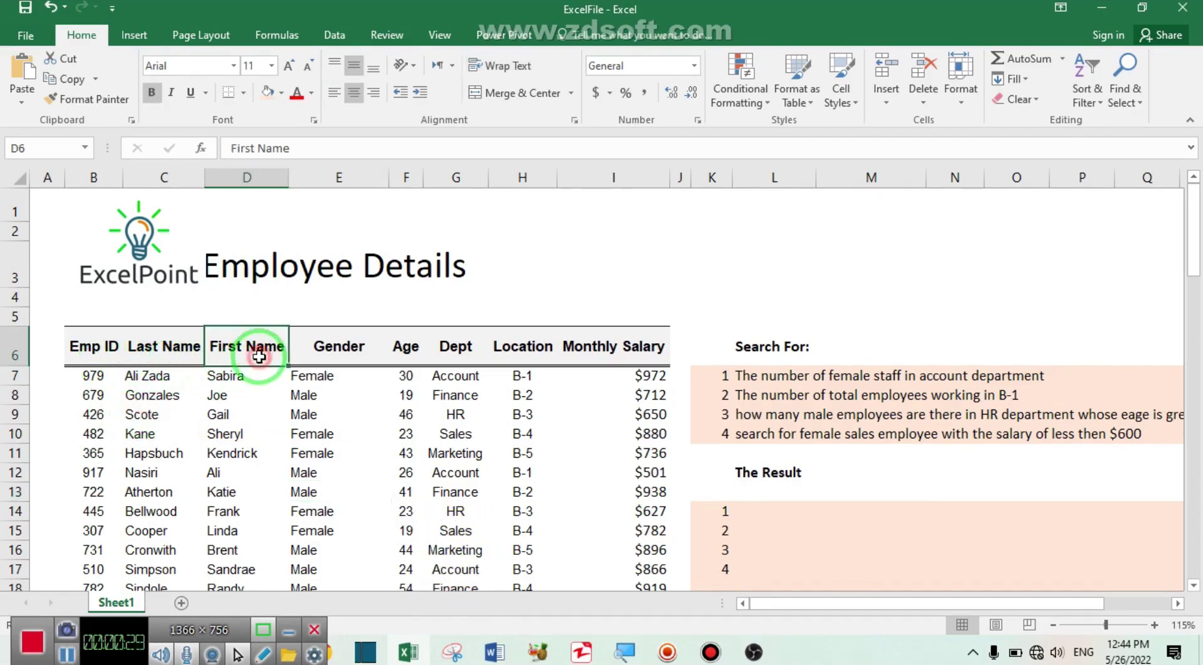
left_click(368, 348)
left_click(404, 346)
left_click(461, 346)
left_click(526, 353)
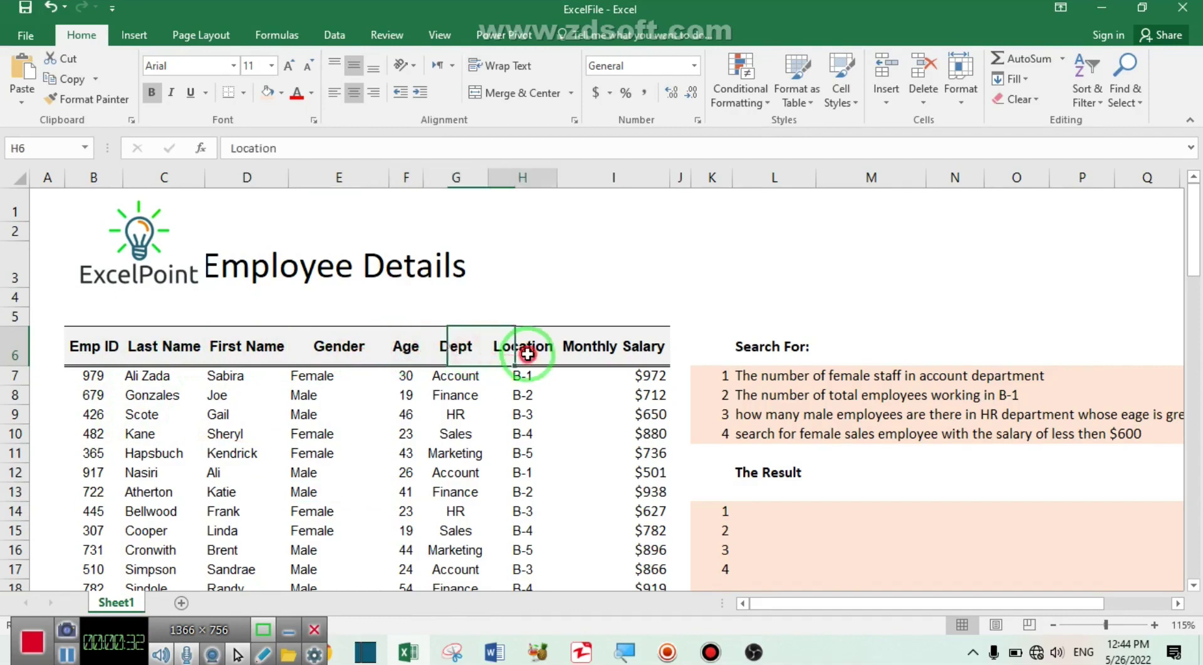
left_click(614, 345)
scroll(614, 346, "up", 2)
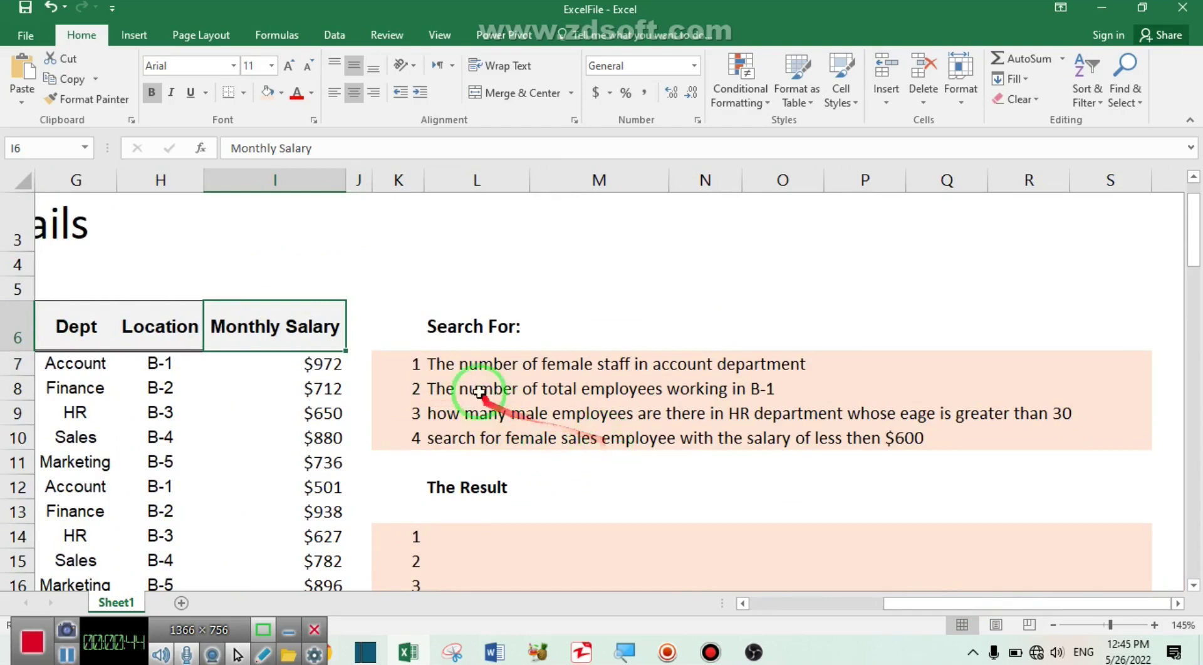
left_click(404, 363)
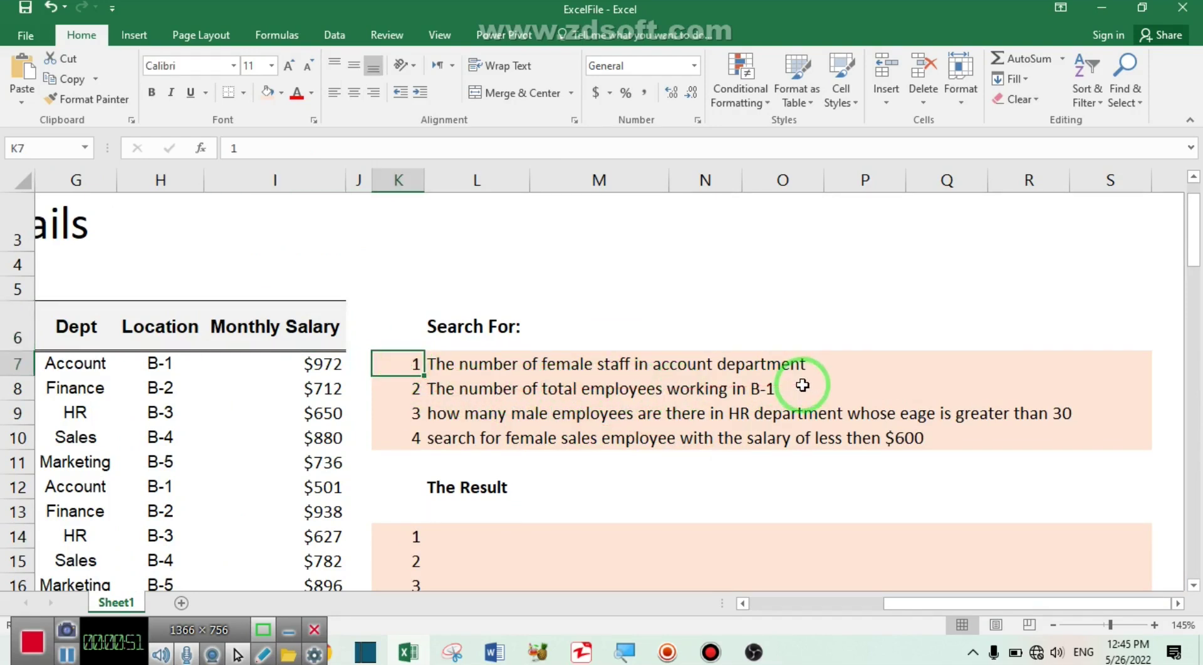
left_click(405, 389)
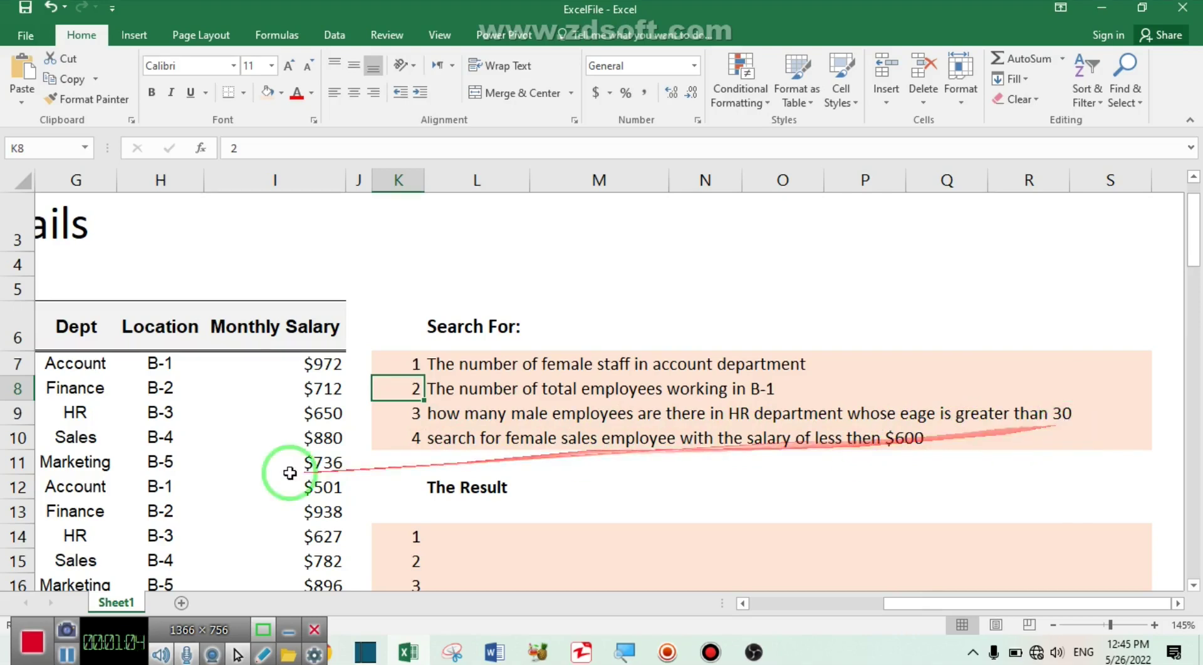
left_click(423, 446)
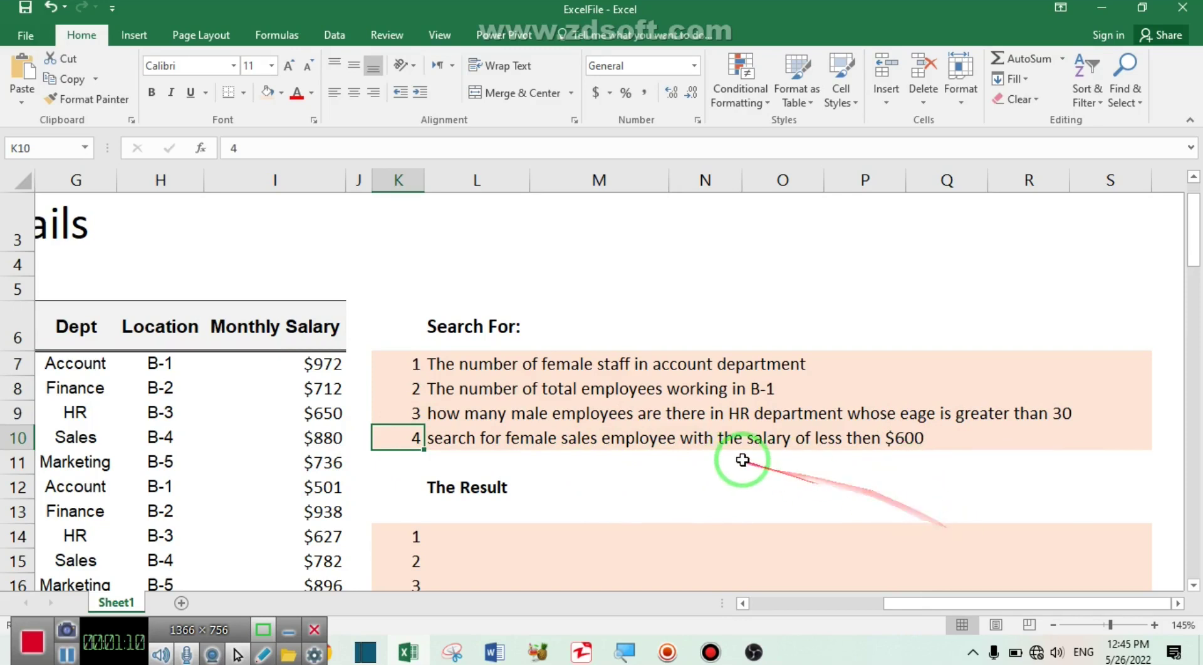
scroll(737, 479, "down", 1)
Begin a COUNTIFS formula in L14, the result cell for question 1, with Gender cells E7:E80 as the first criteria range
left_click(499, 428)
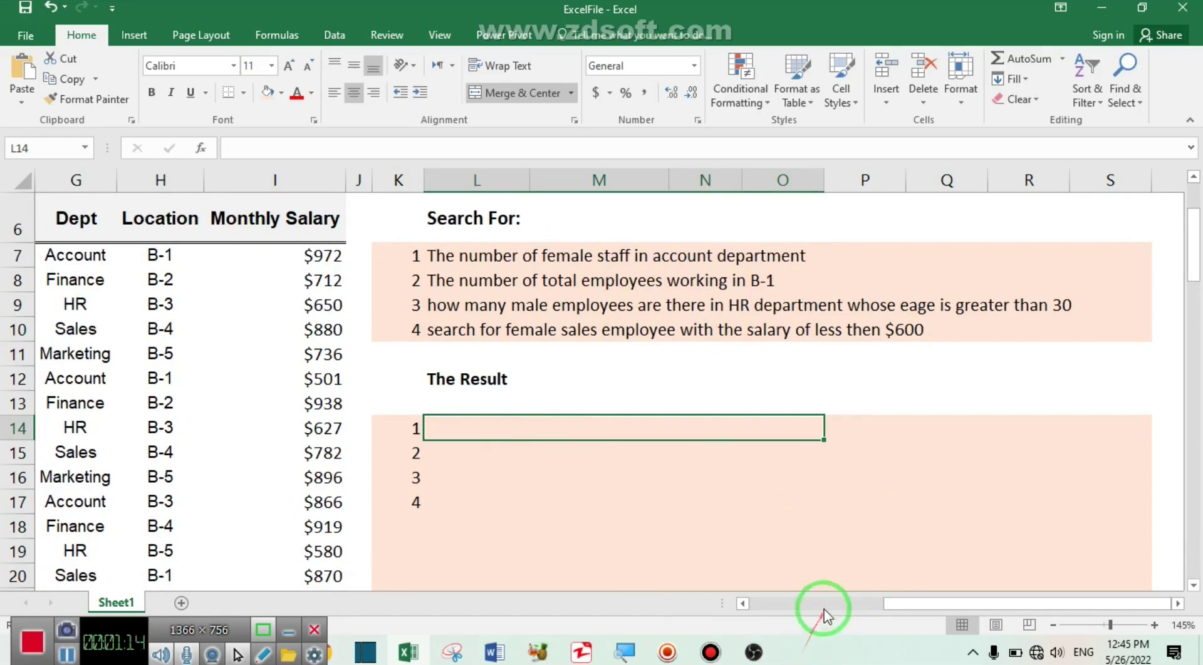
scroll(792, 530, "down", 2)
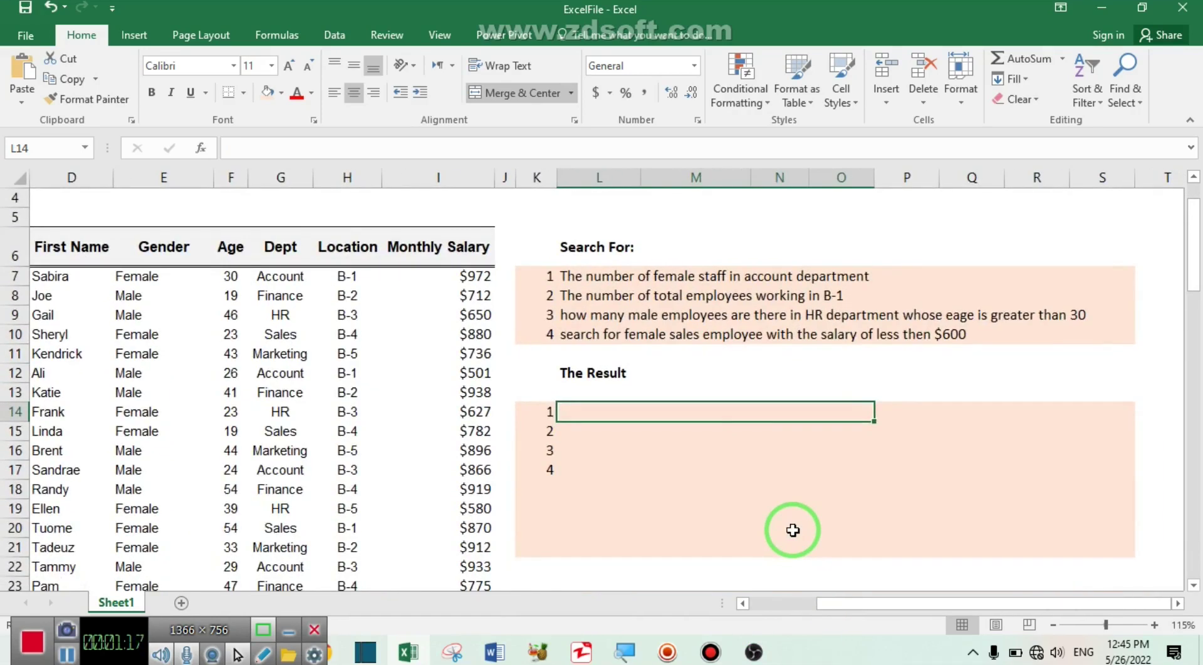
left_click_drag(886, 602, 839, 601)
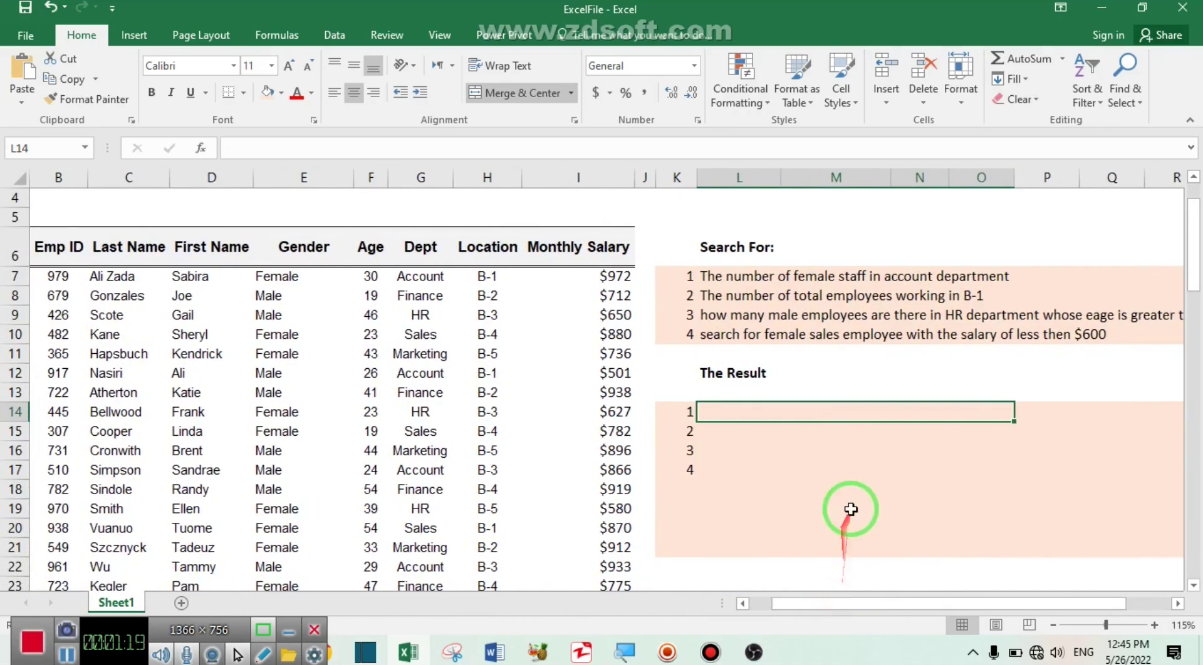
type("=countifs")
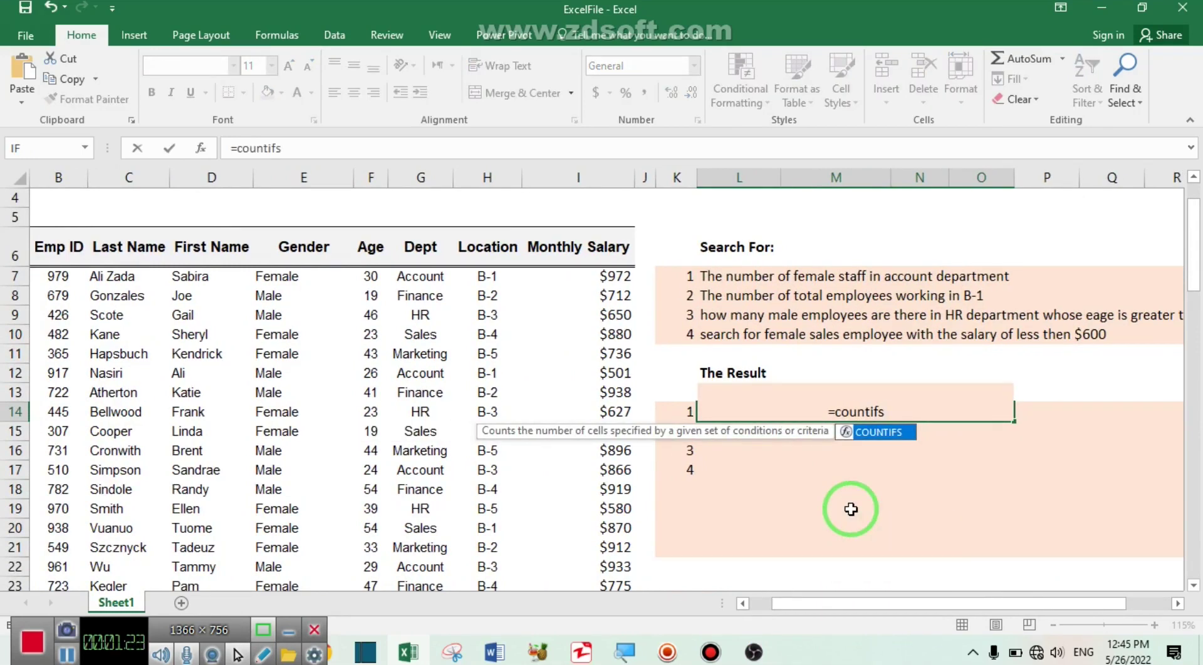
key("Tab")
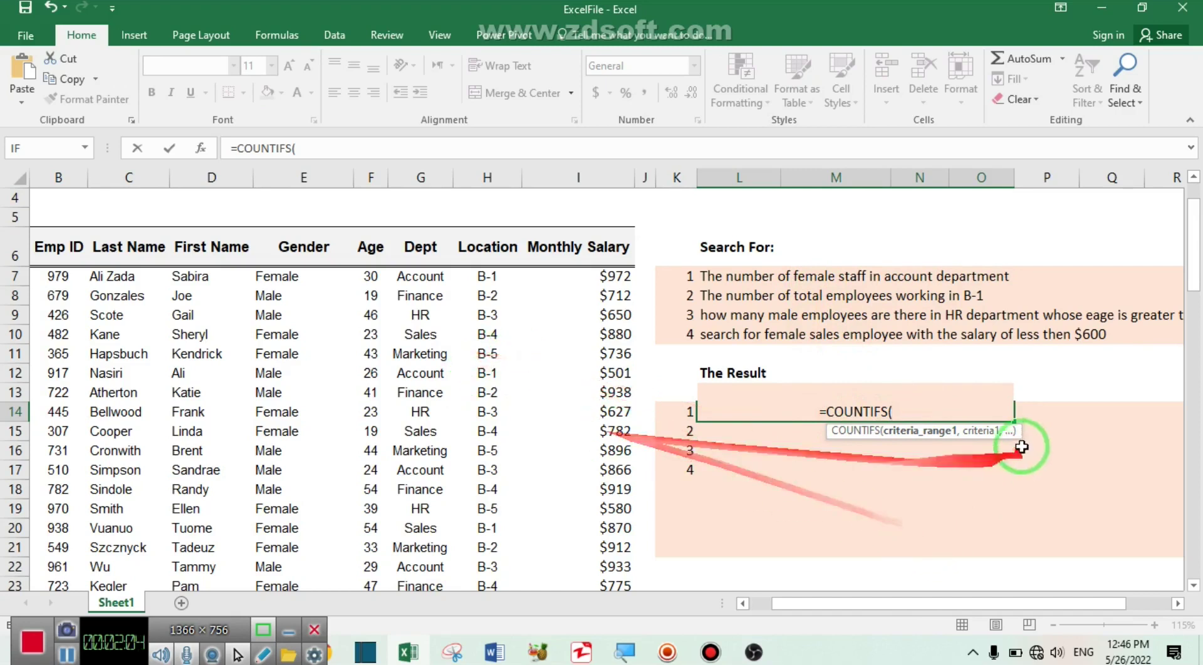
left_click(308, 278)
key("ctrl+shift+Down")
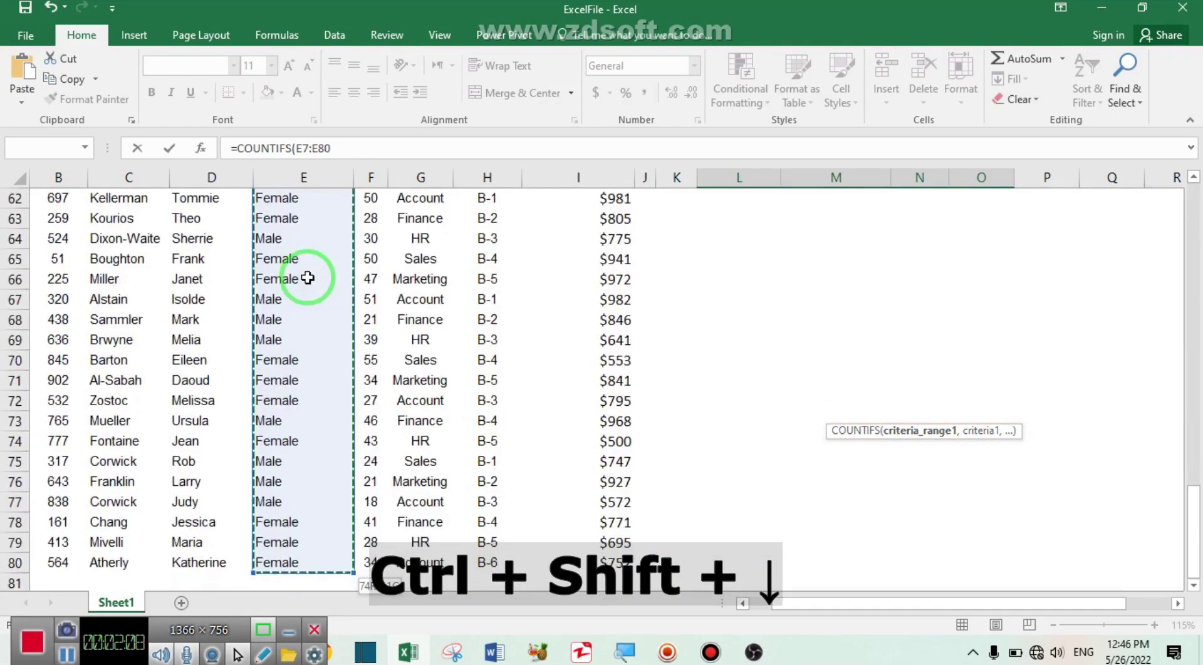
type(",")
Enter "female" as the first criterion of the COUNTIFS formula in L14
scroll(307, 277, "up", 7)
scroll(308, 277, "up", 13)
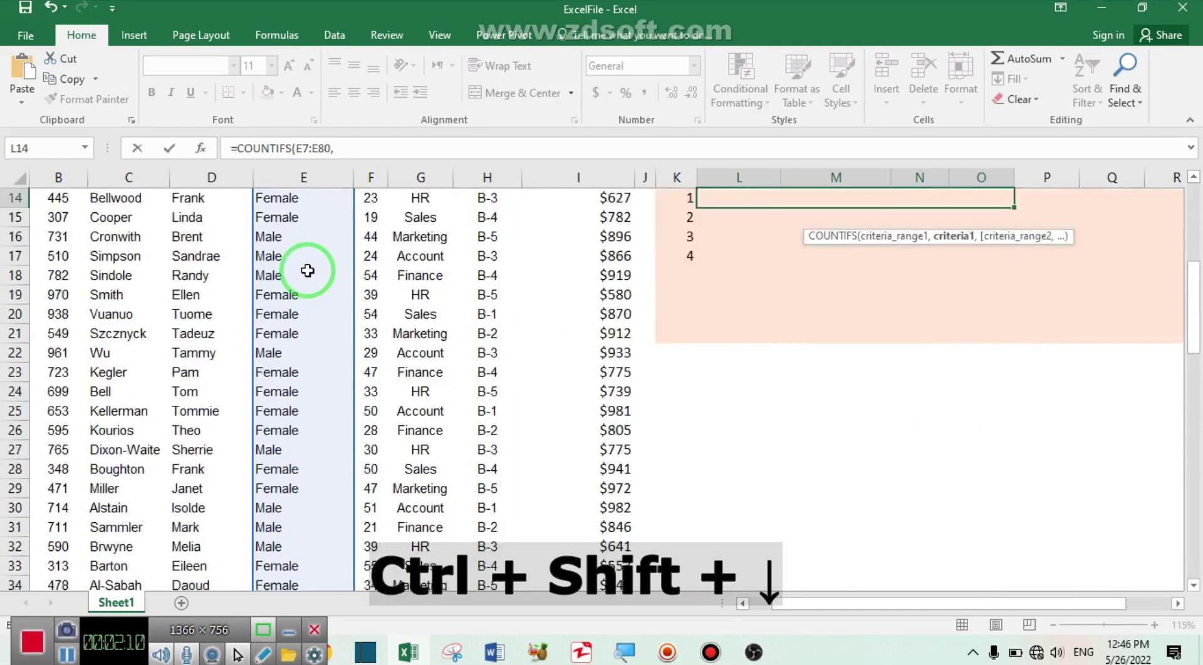
scroll(1070, 561, "down", 2)
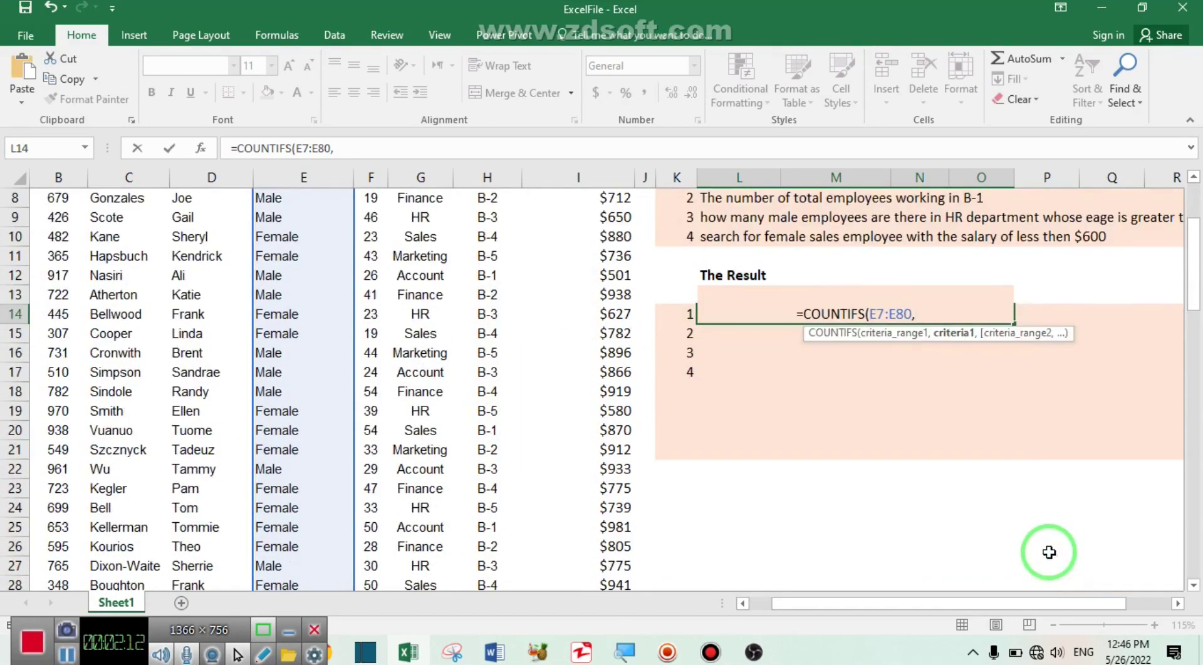
type("\"")
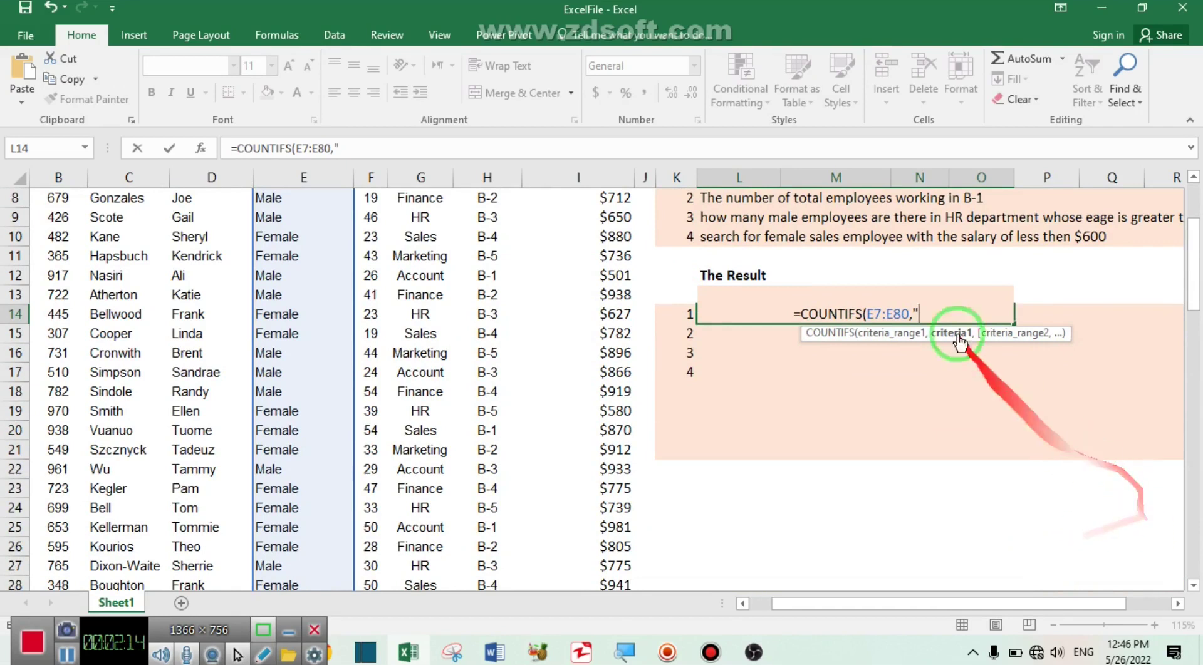
type("female\",")
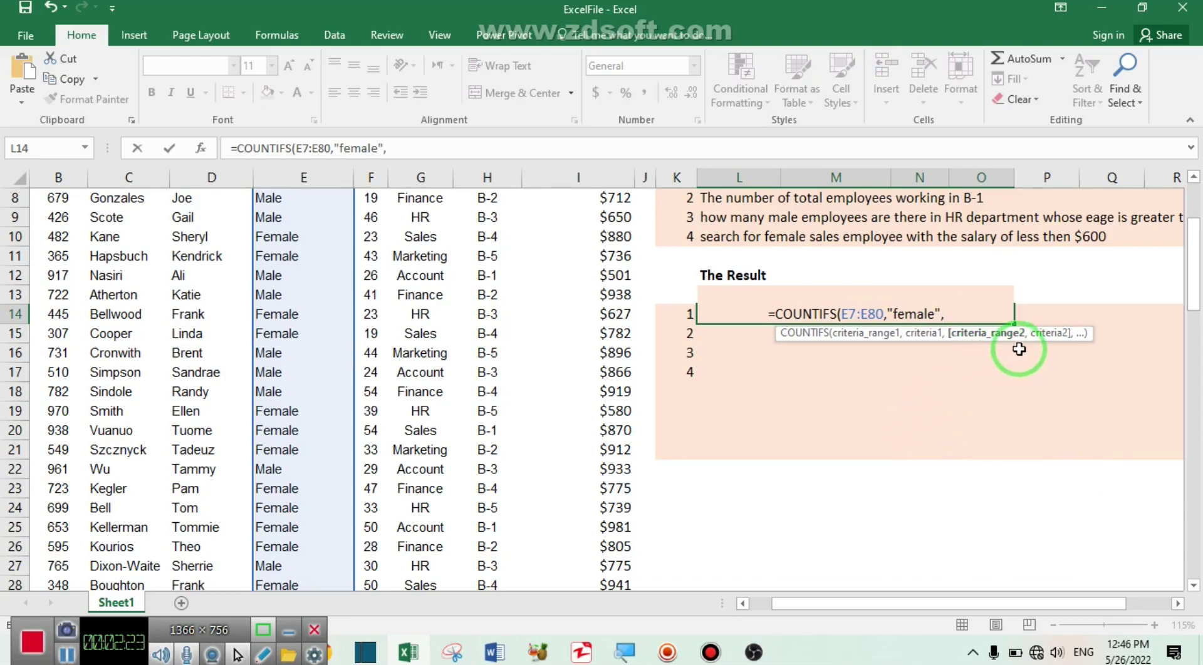
Add Dept cells G7:G80 with the criterion "account" to the L14 formula, complete it and check the result cell
scroll(1022, 351, "up", 1)
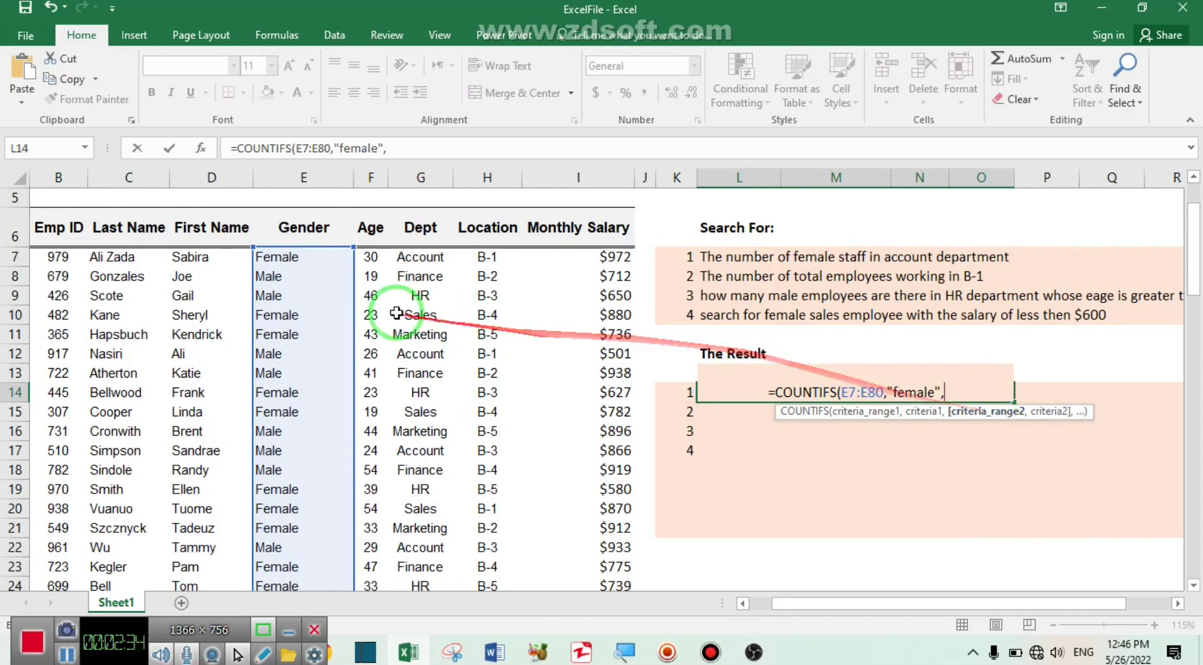
left_click(425, 256)
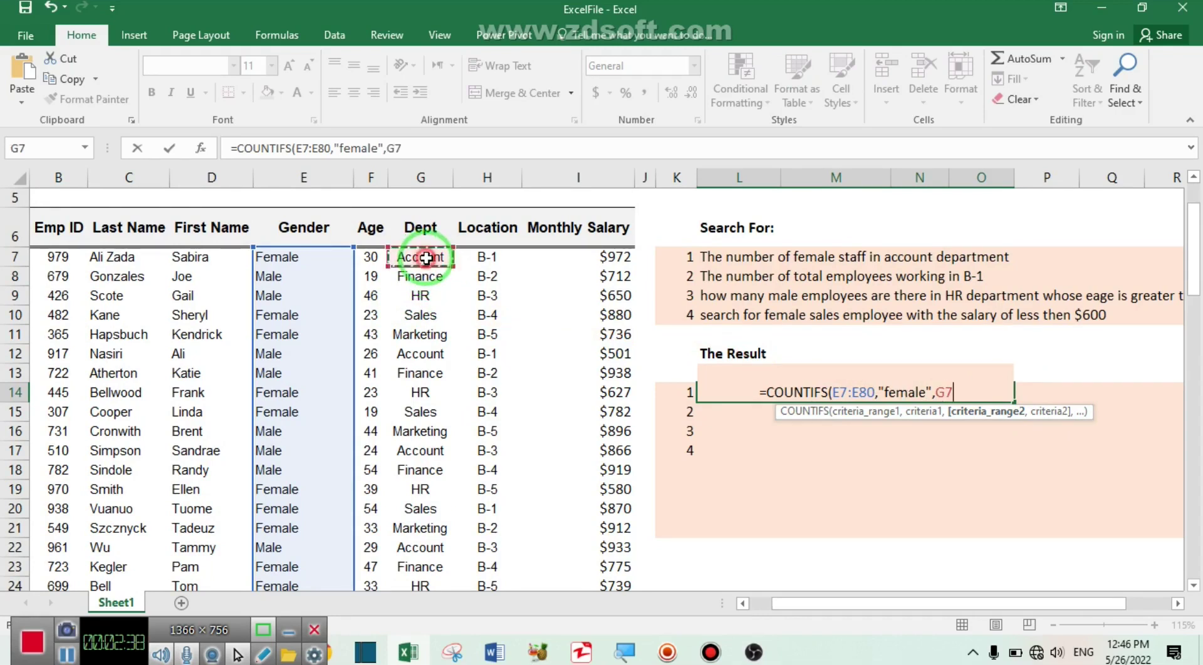
key("ctrl+shift+Down")
type(",")
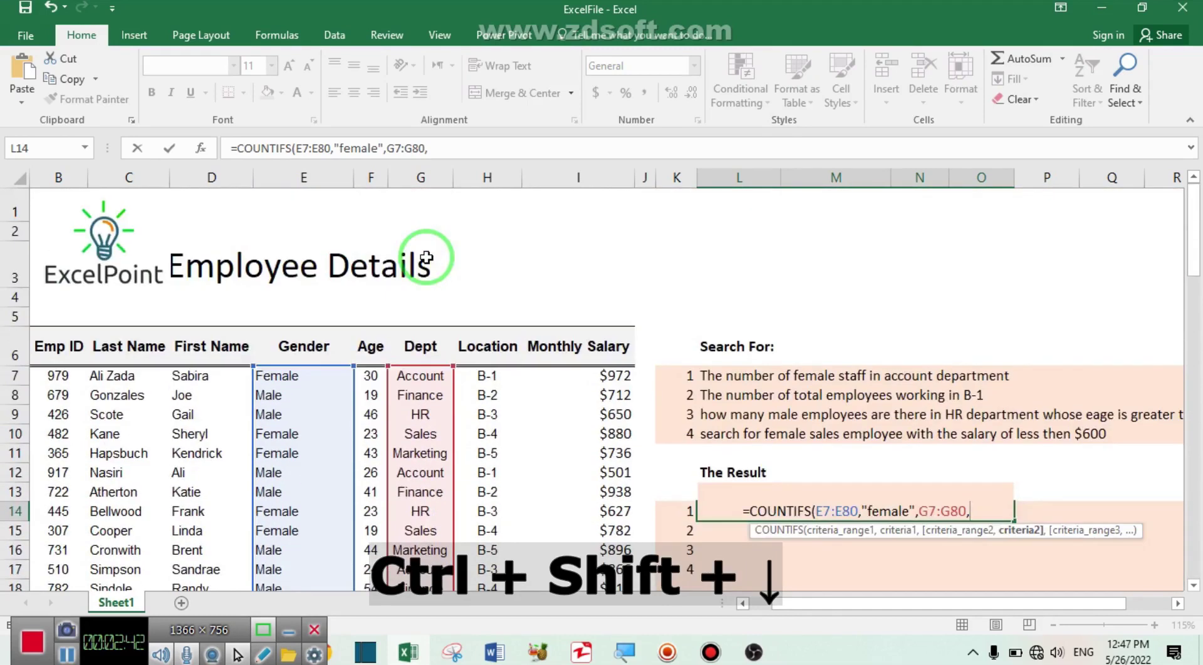
type("\"account")
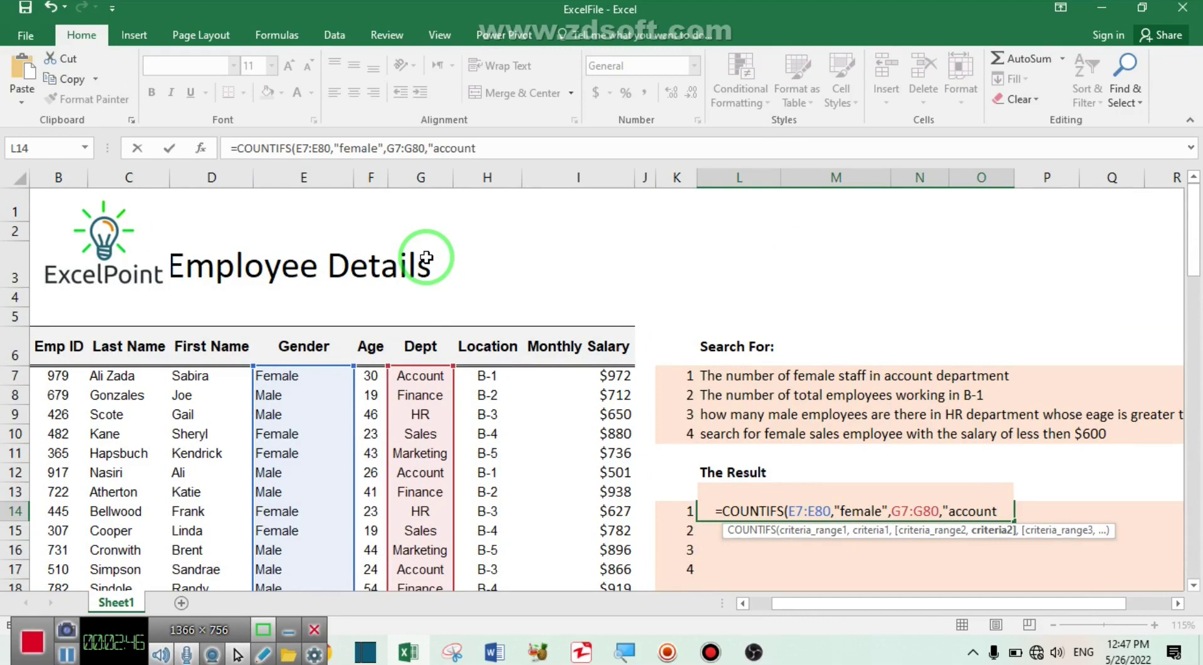
type("\"")
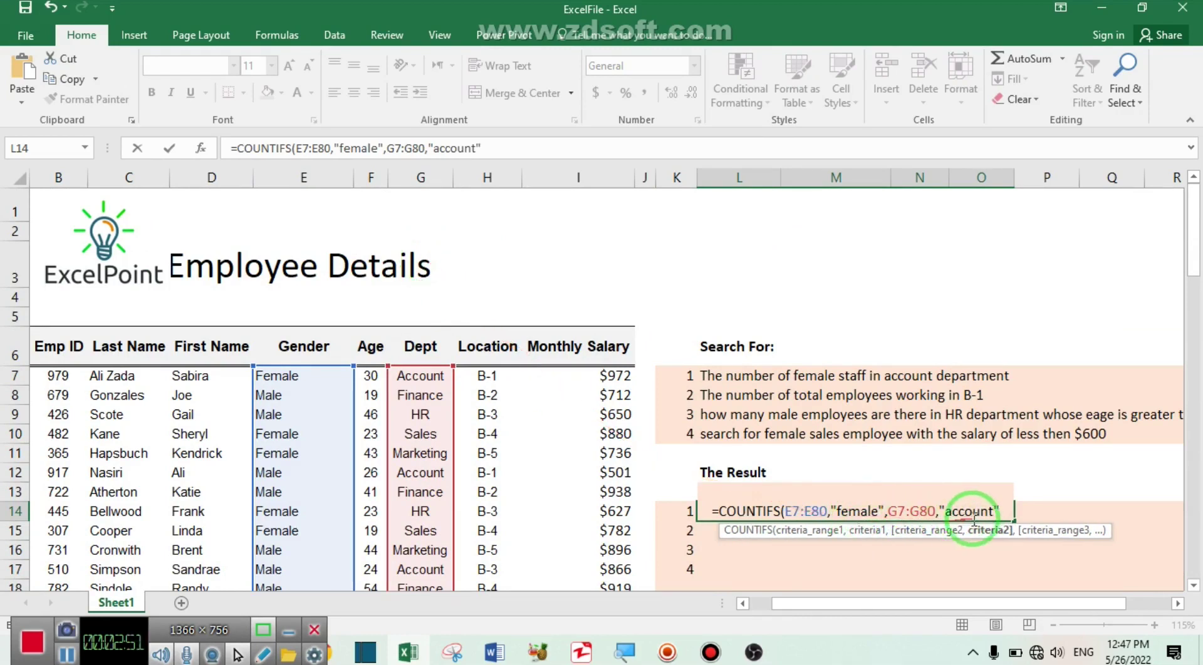
type(")")
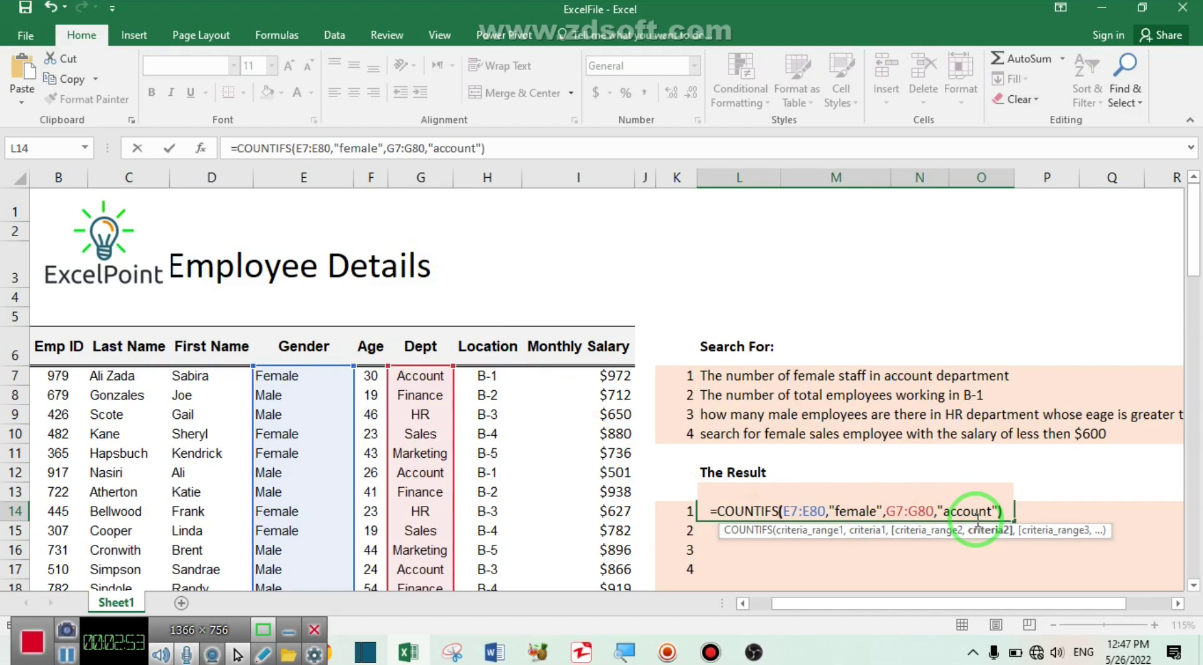
key("Return")
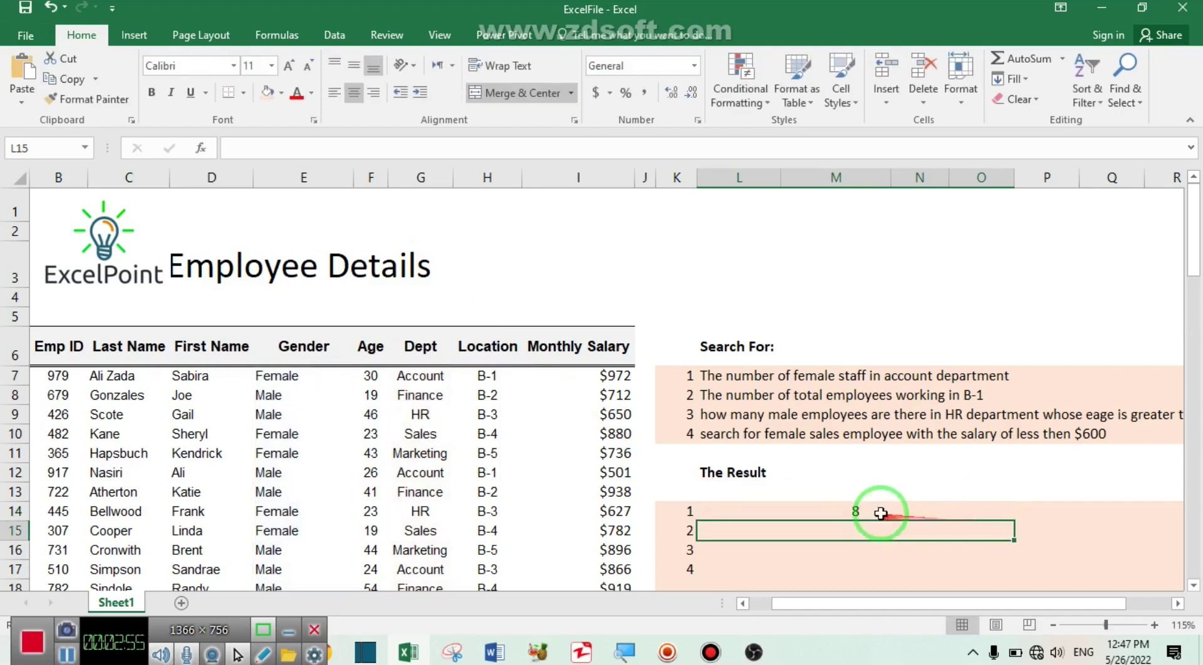
left_click(880, 509)
scroll(923, 510, "down", 1)
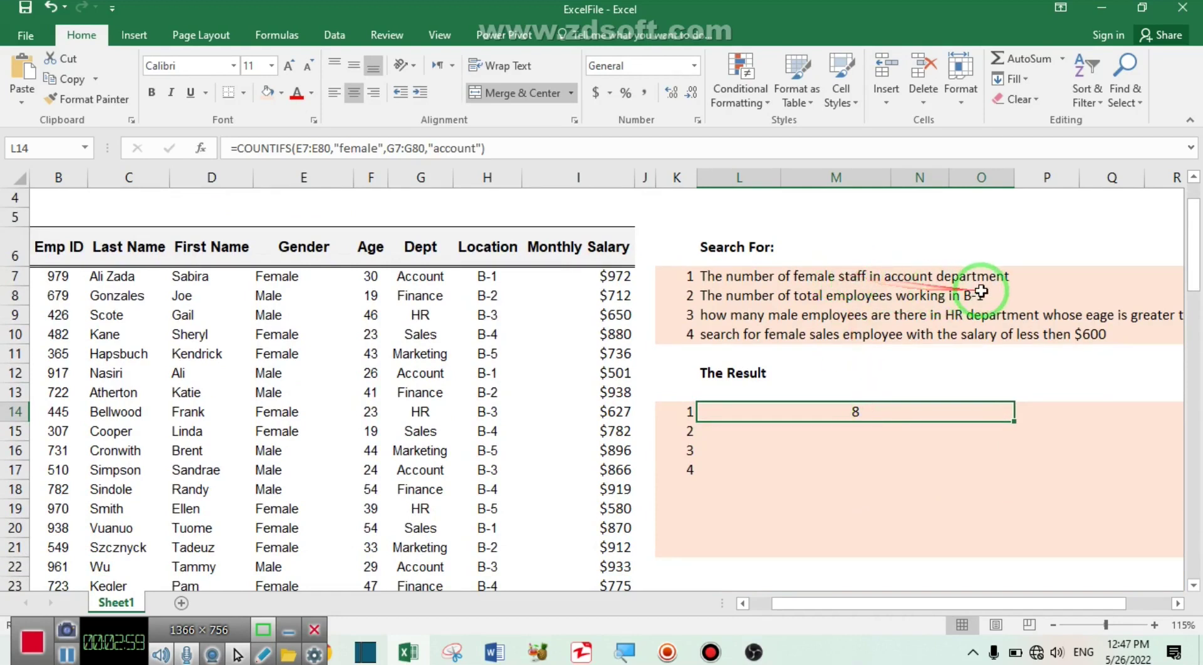
Enter =COUNTIFS(H7:H80,"b-1") in L15 to count all employees working in location B-1
left_click(869, 427)
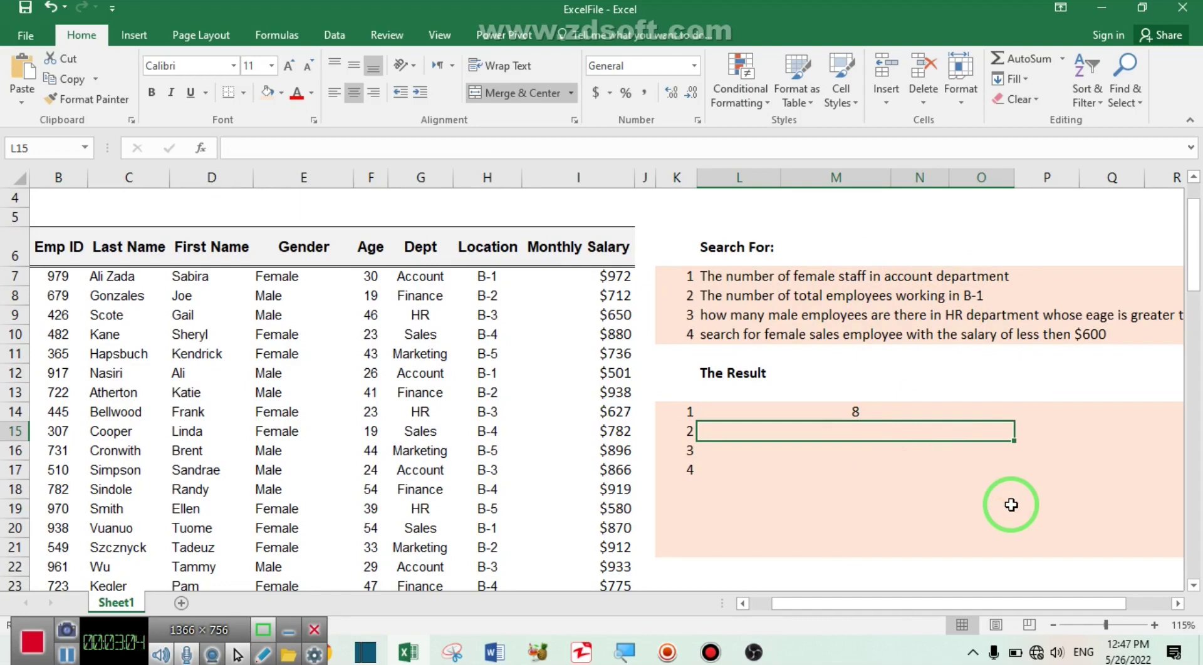
type("=")
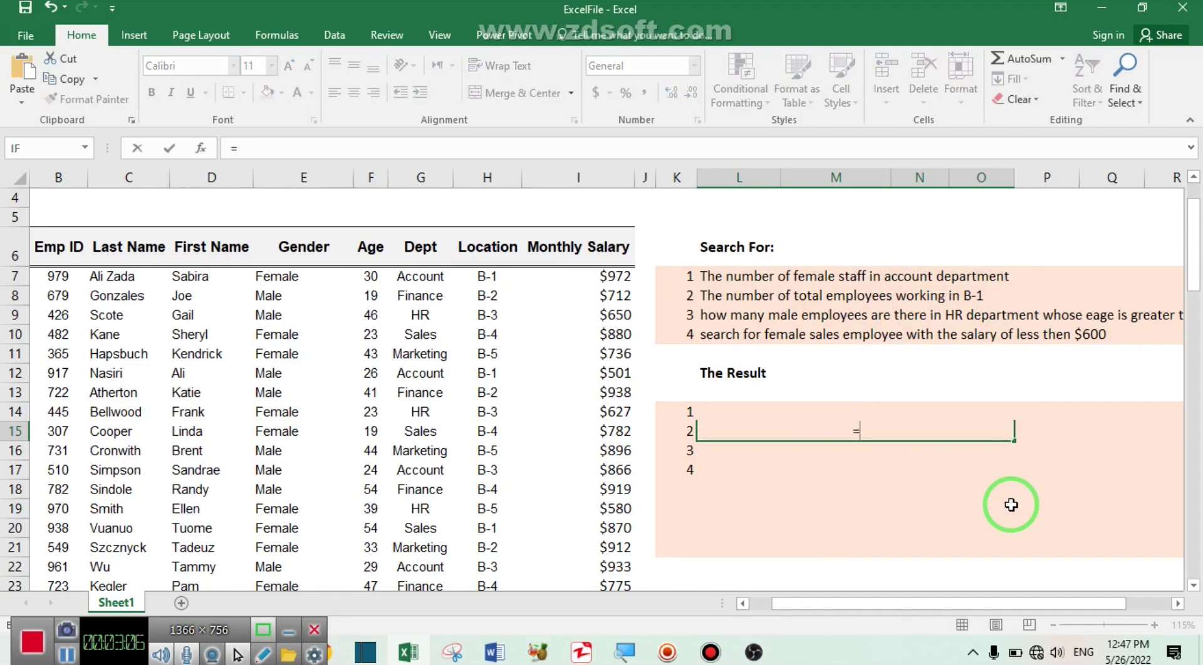
type("countifs")
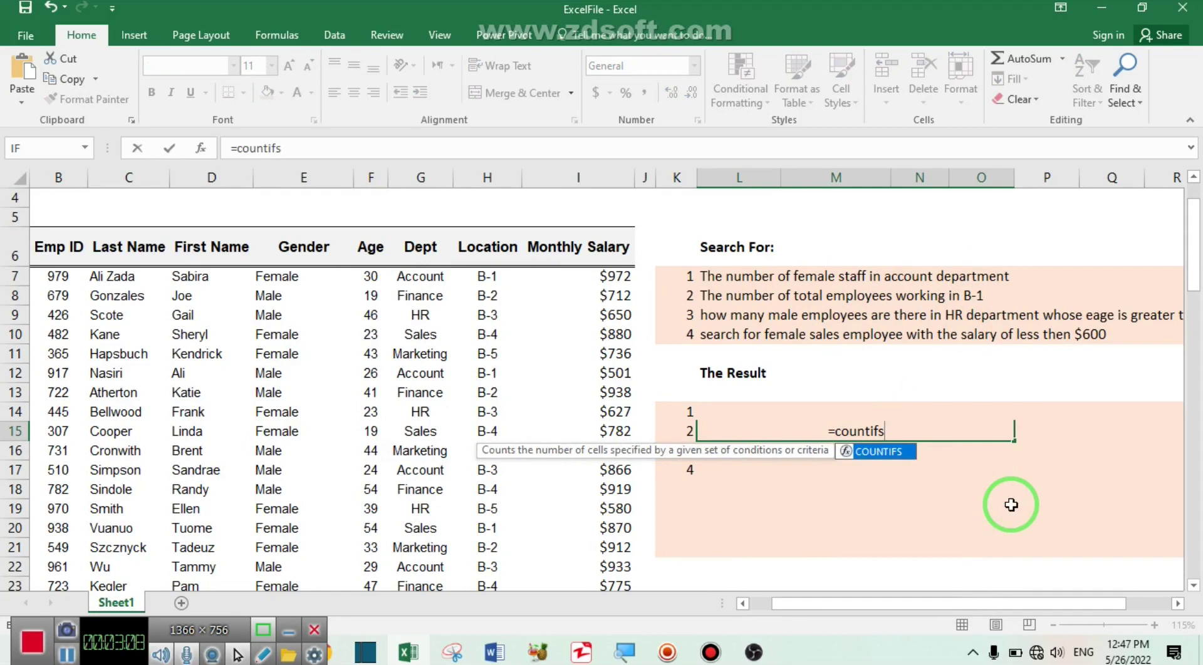
key("Tab")
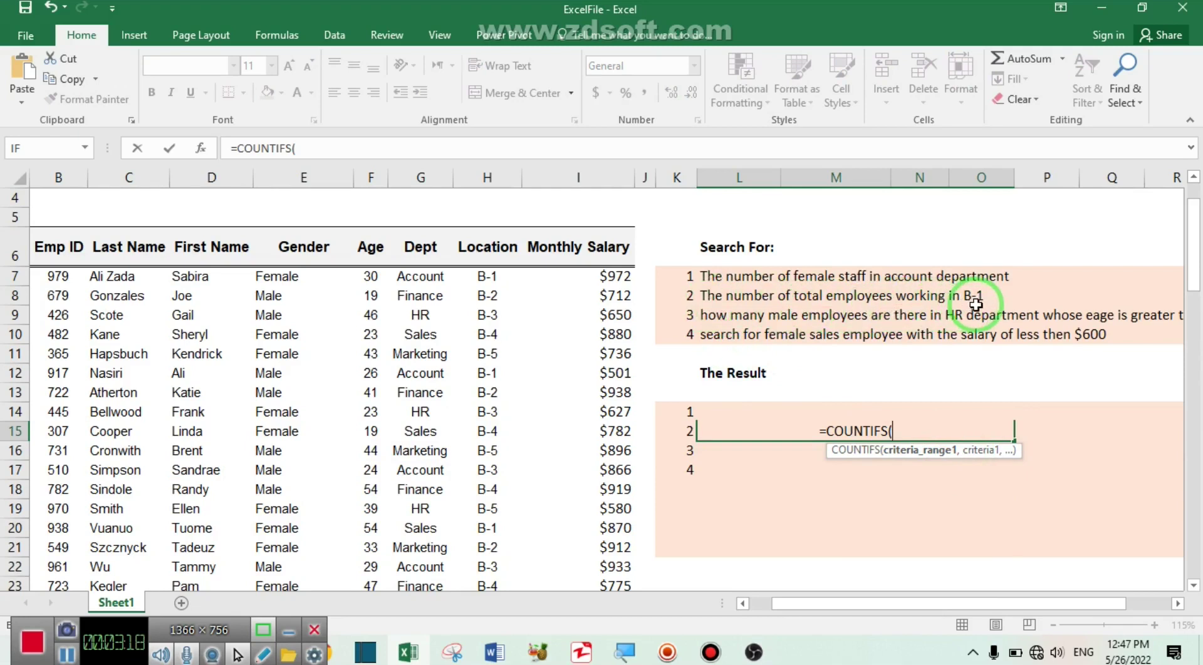
left_click(489, 277)
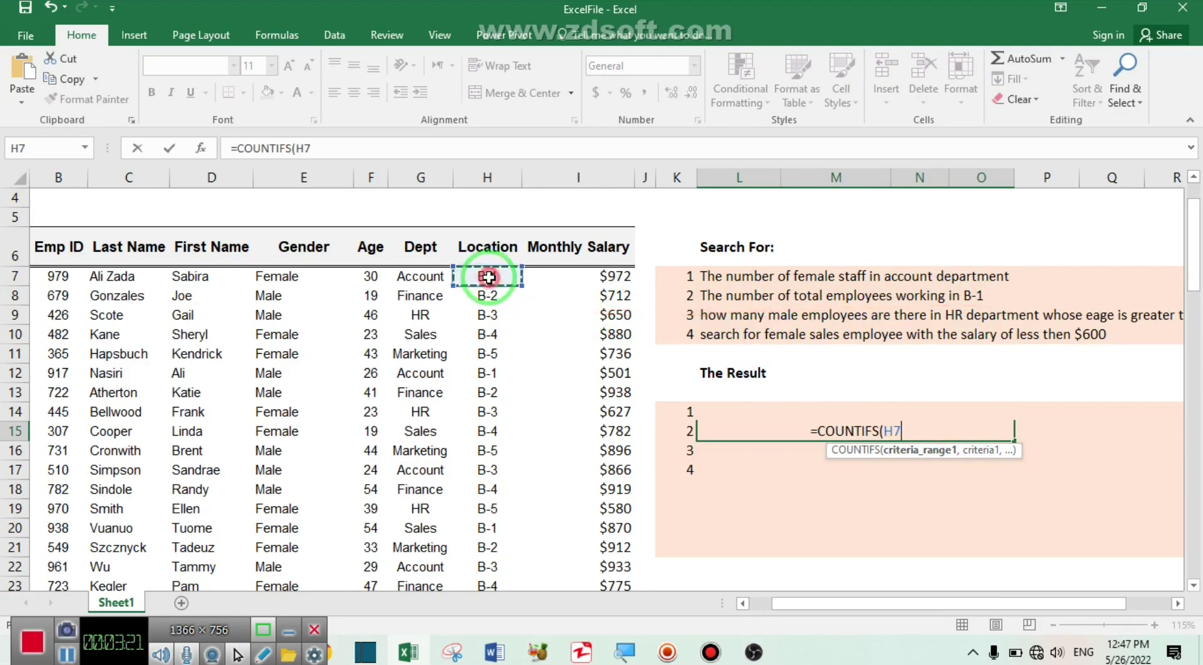
key("ctrl+shift+Down")
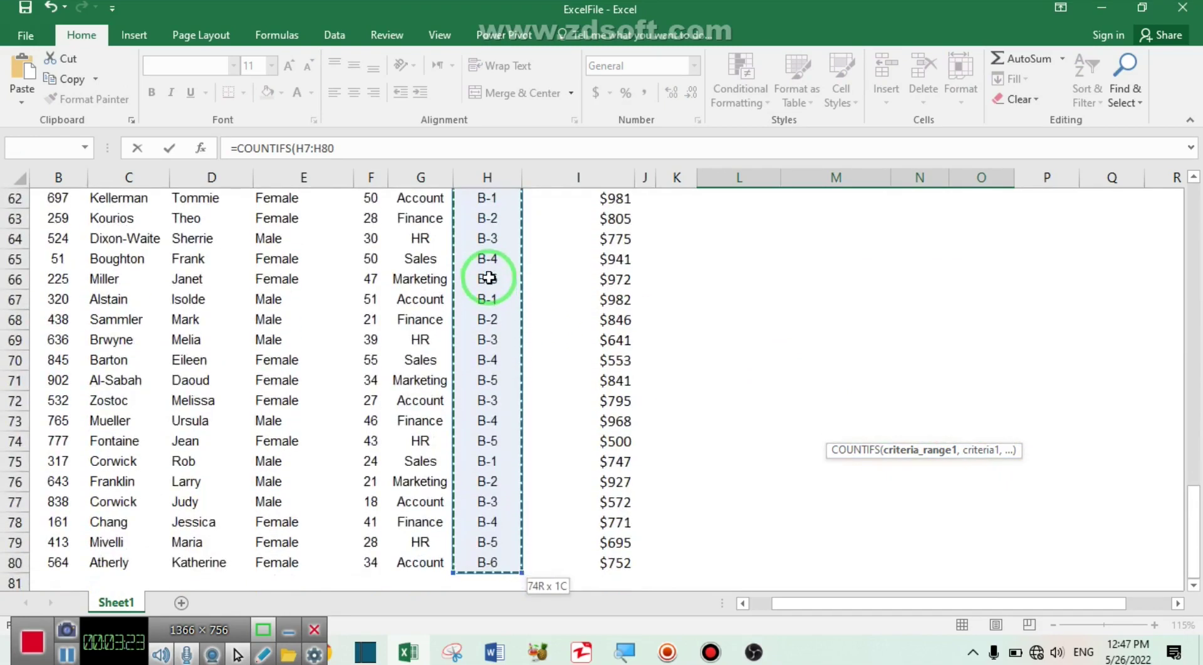
type(",")
scroll(489, 277, "up", 19)
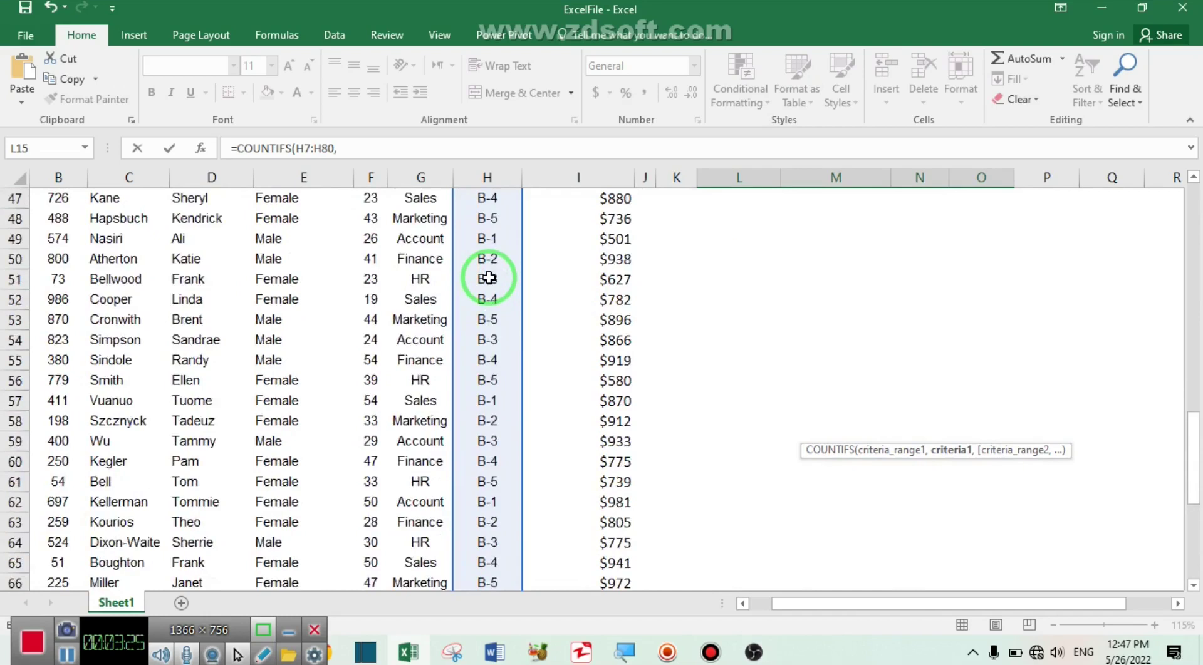
type("\"b-")
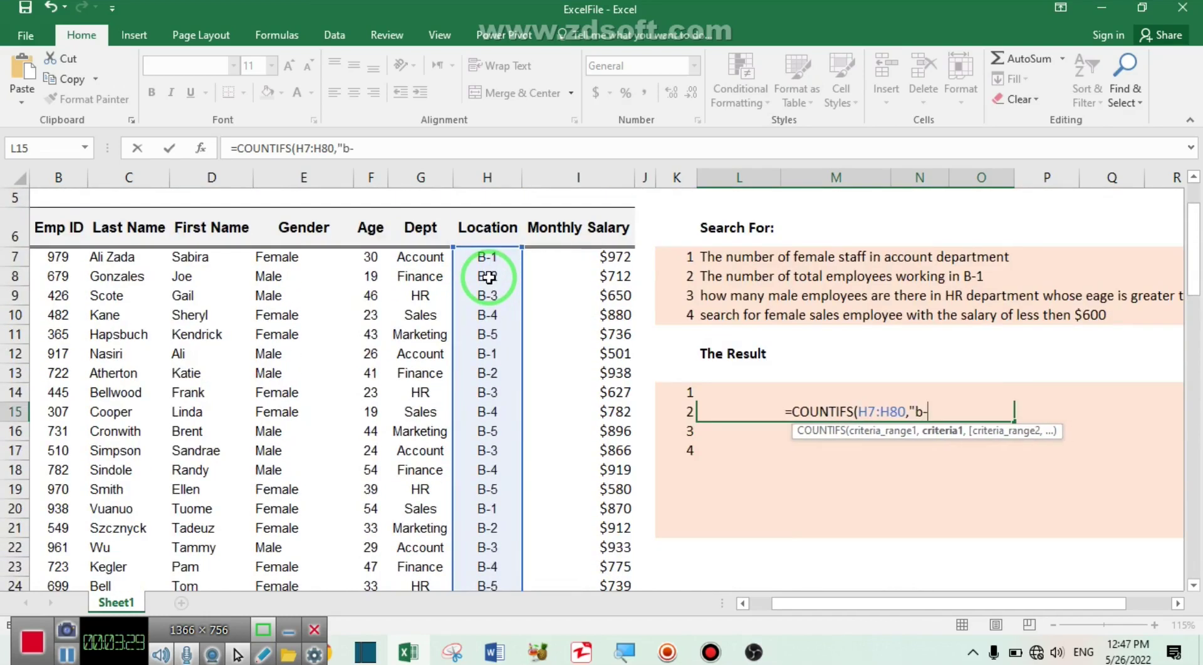
type("1\")")
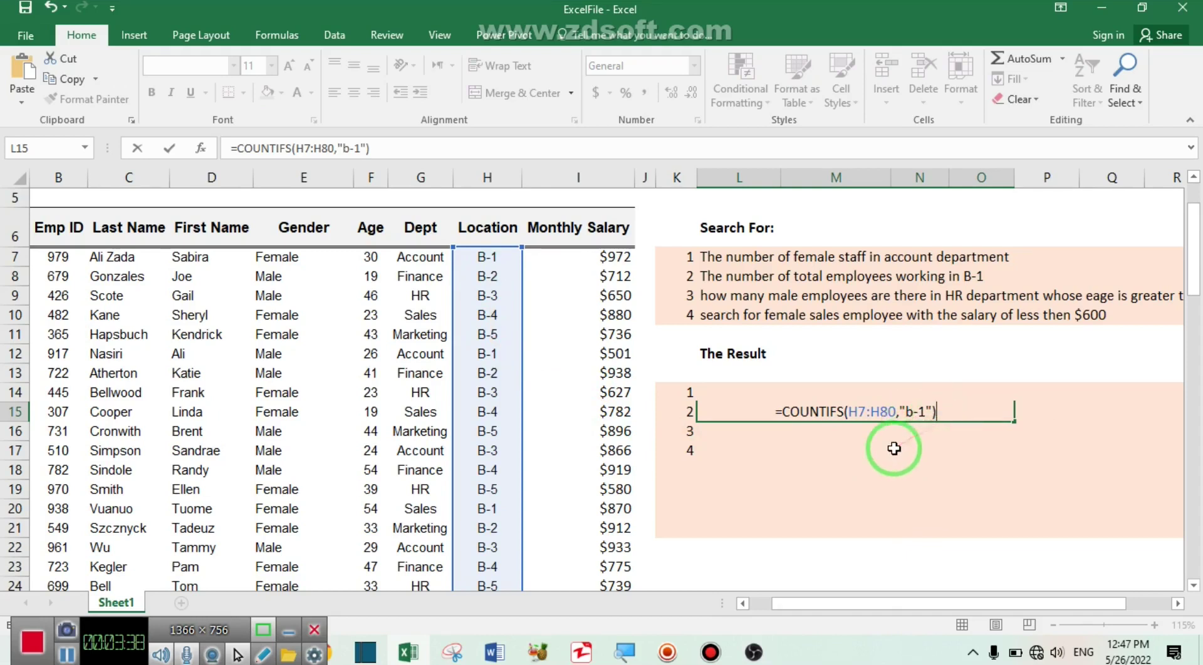
key("Return")
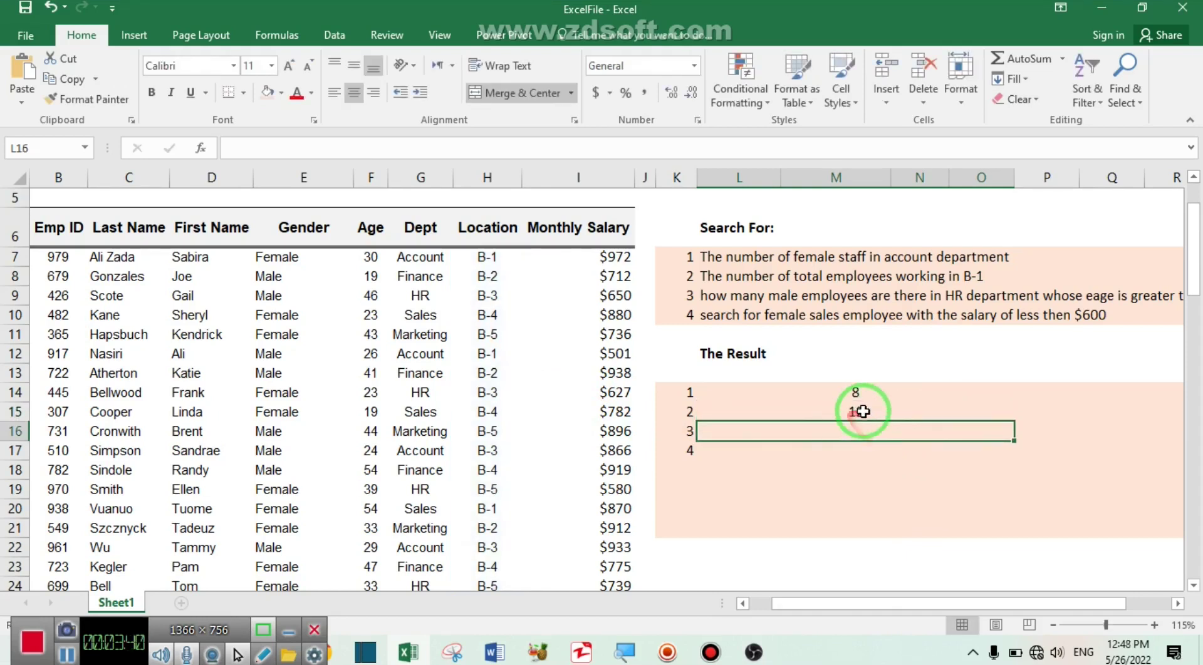
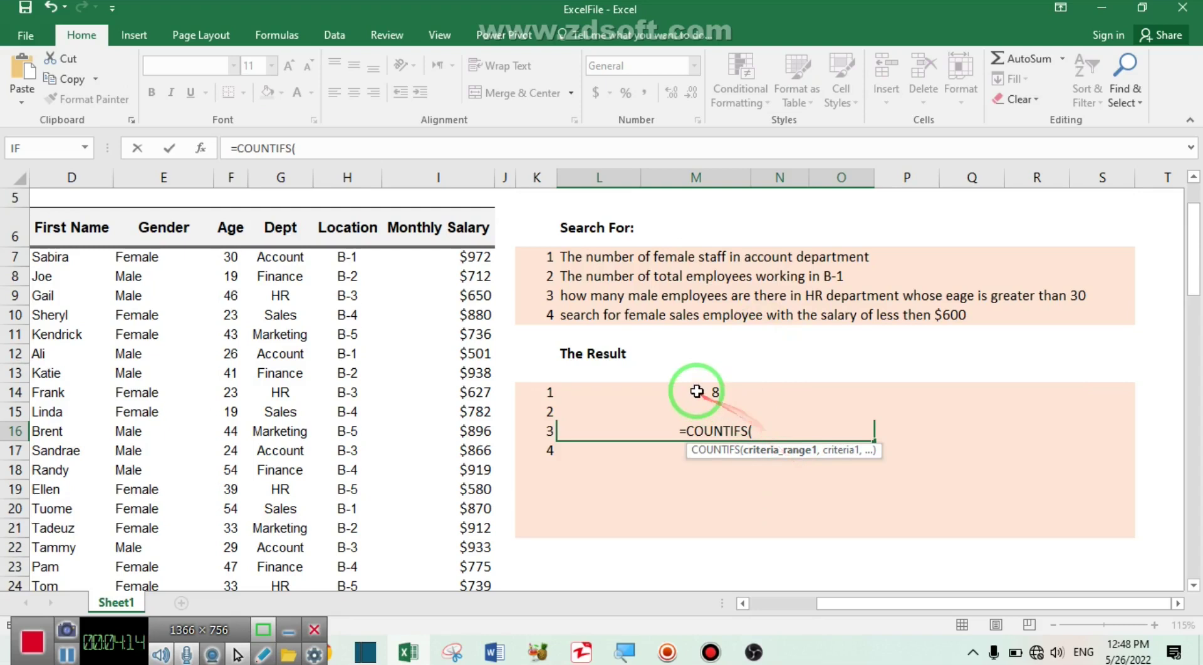
Set Gender cells E7:E80 with the criterion "male" as the first condition of the COUNTIFS formula in L16
left_click(160, 257)
key("ctrl+shift+Down")
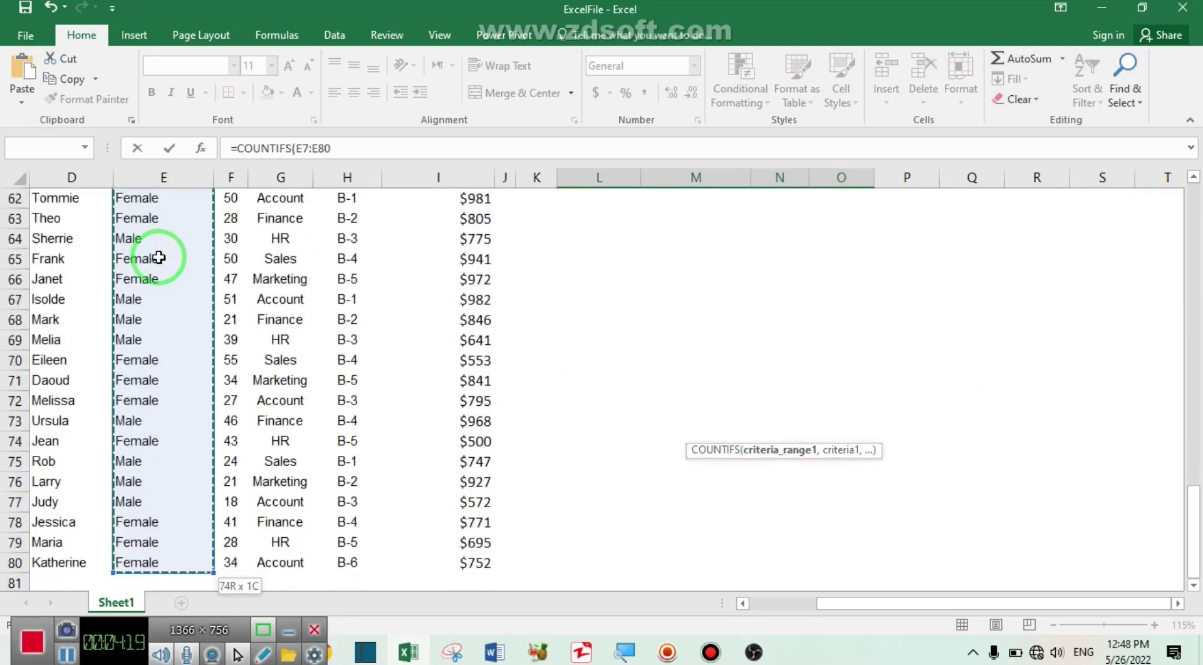
type(",\"")
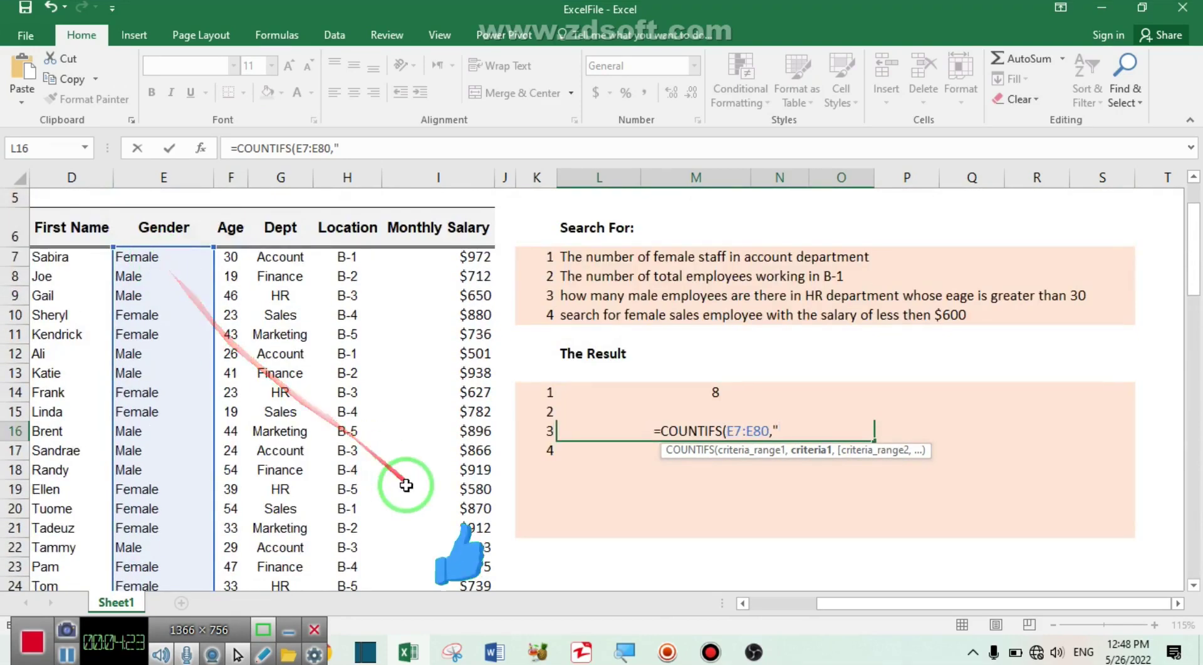
type("male\"")
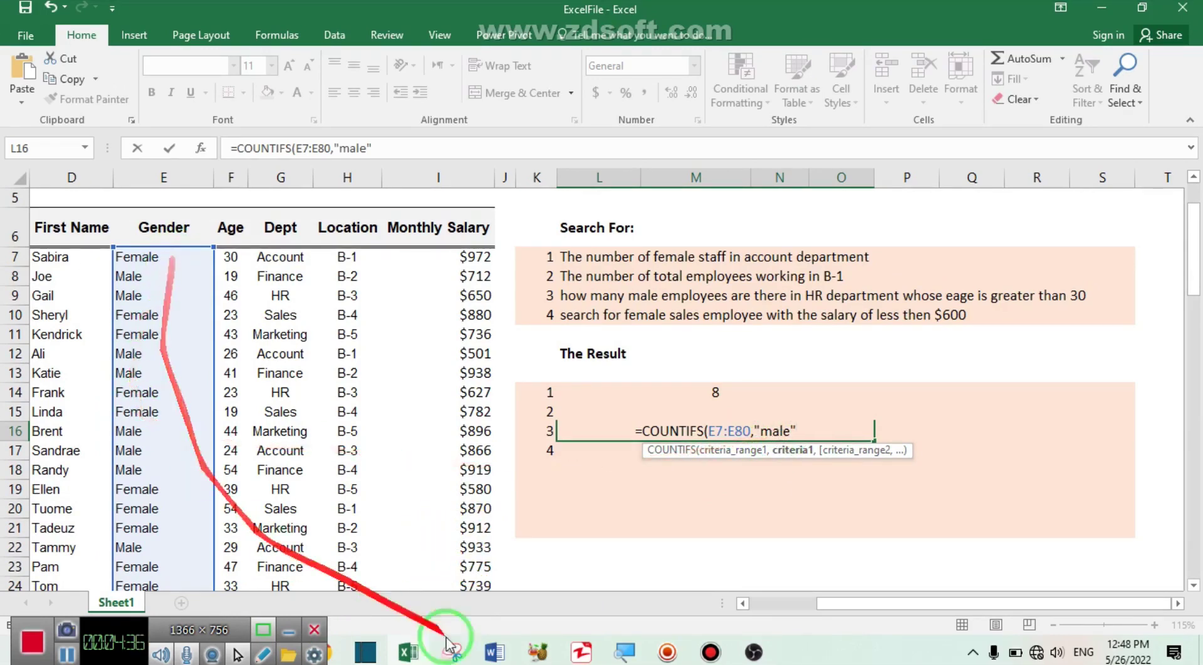
Add Dept cells G7:G80 with the criterion "HR" as the second condition of the L16 formula
type(",")
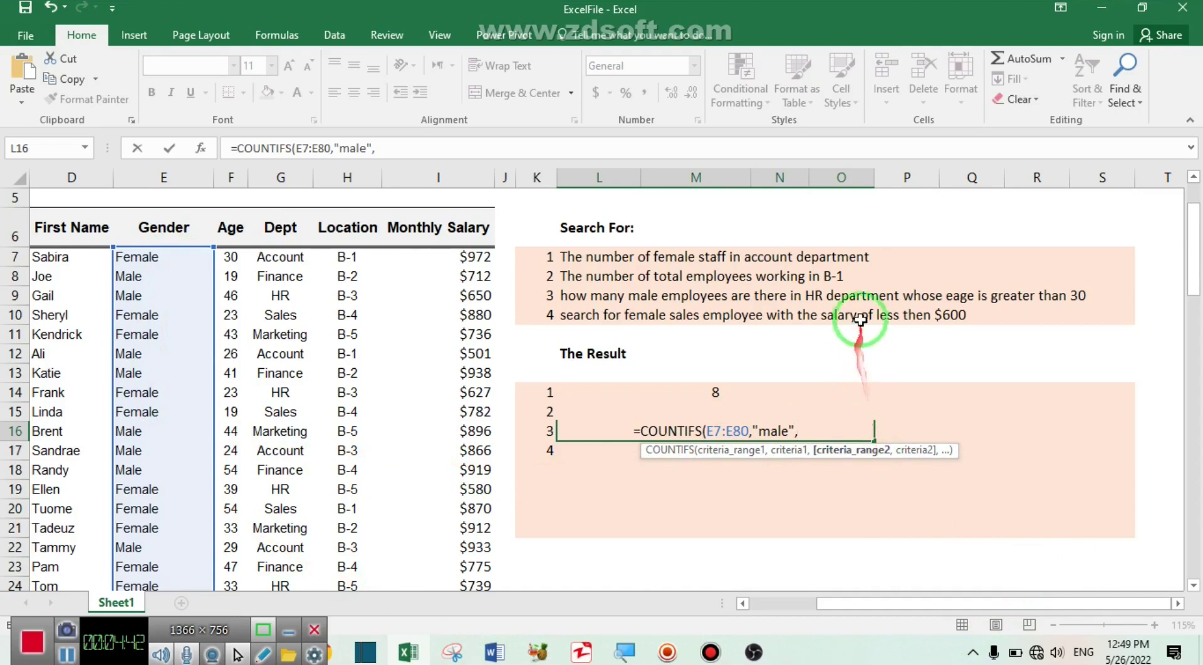
left_click(290, 260)
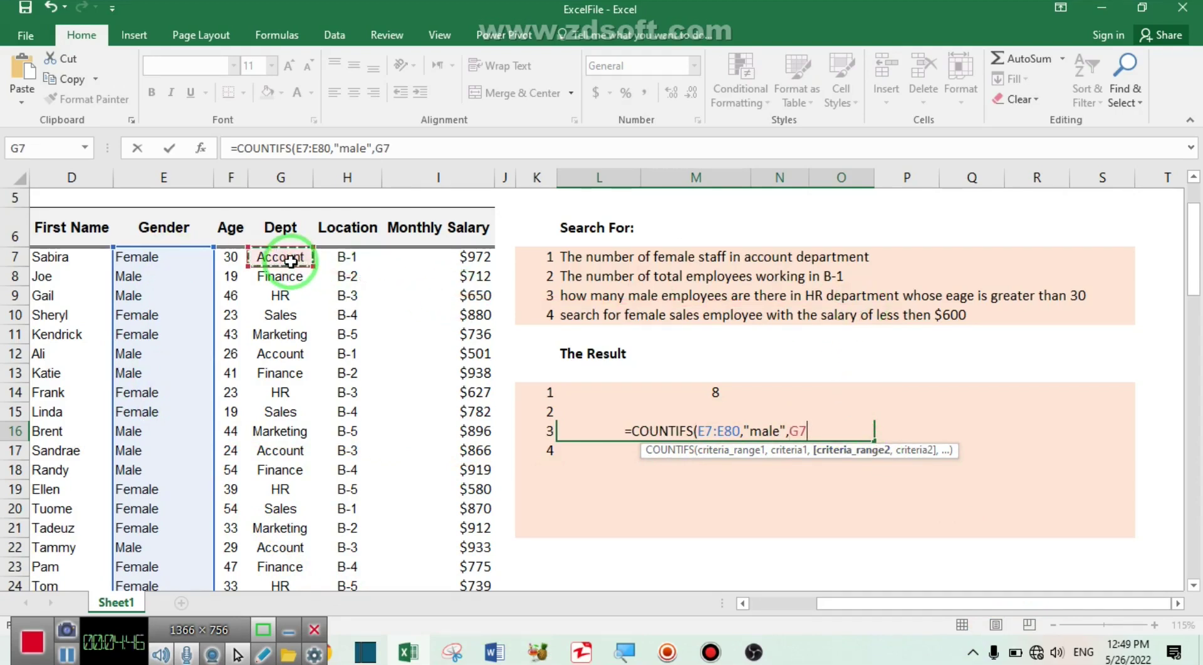
key("ctrl+shift+Down")
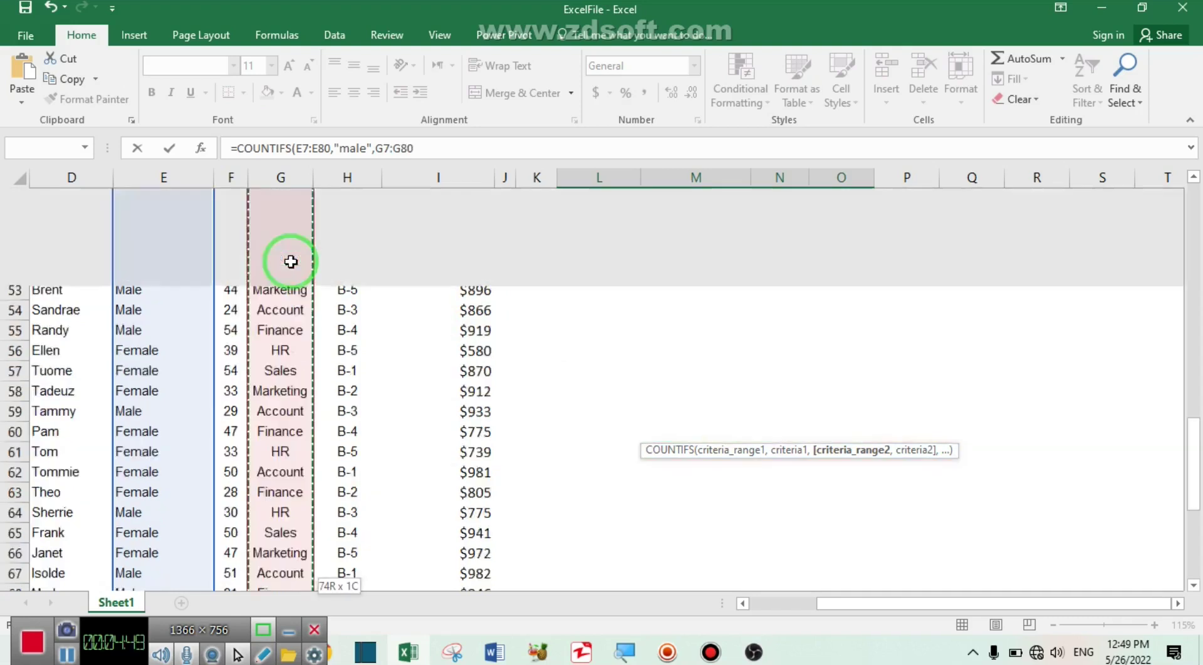
type(",")
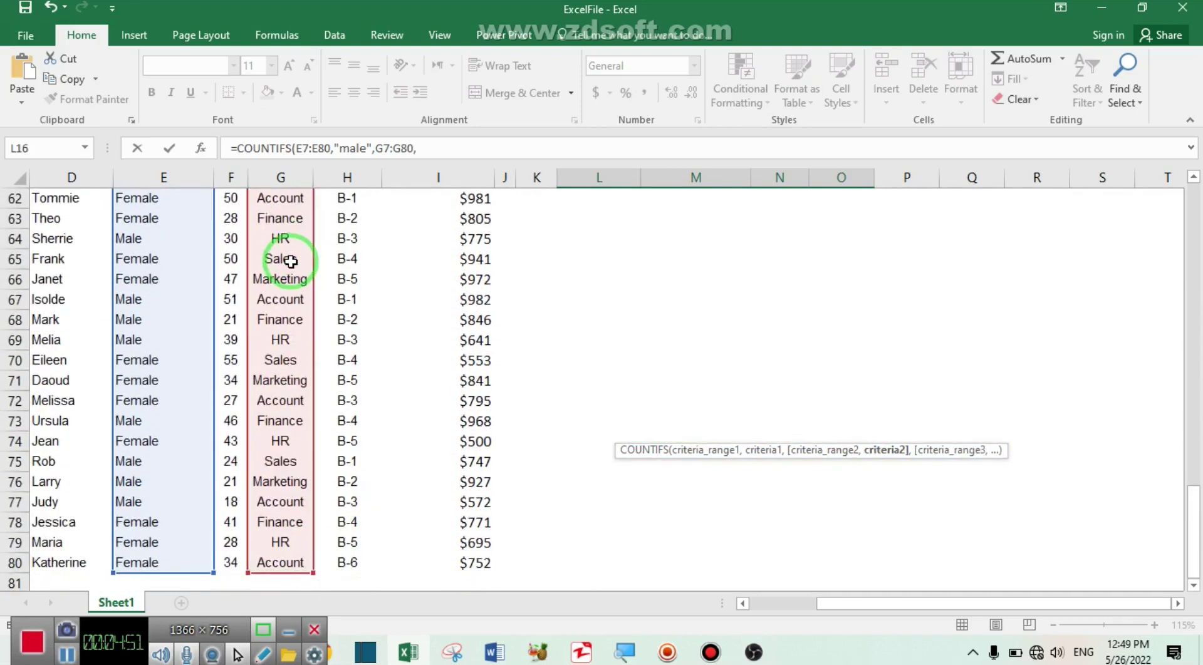
type("\"")
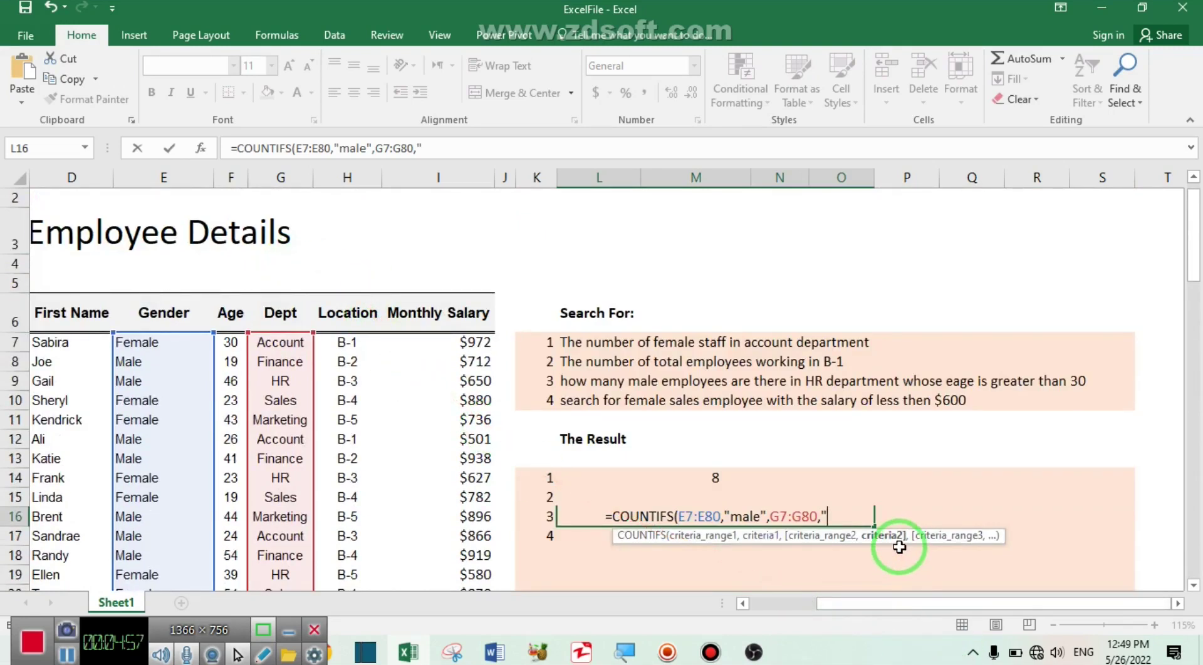
type("HR\"")
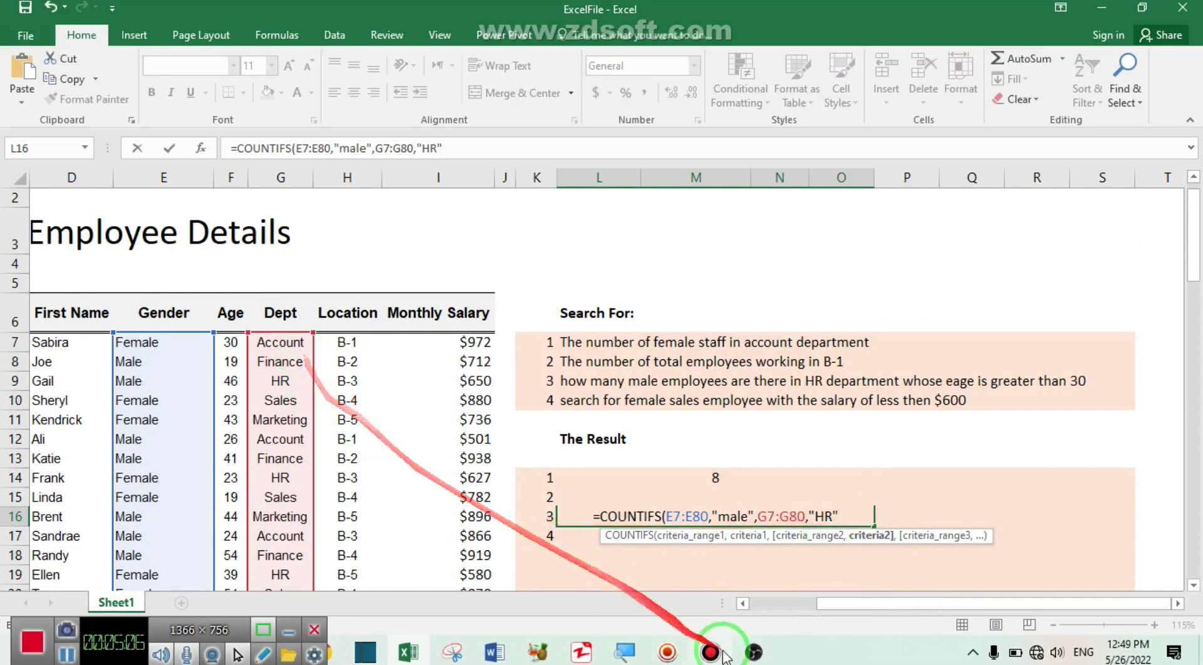
Add Age cells F7:F80 with the criterion ">30" to the L16 formula, complete it and check the result cell
type(",")
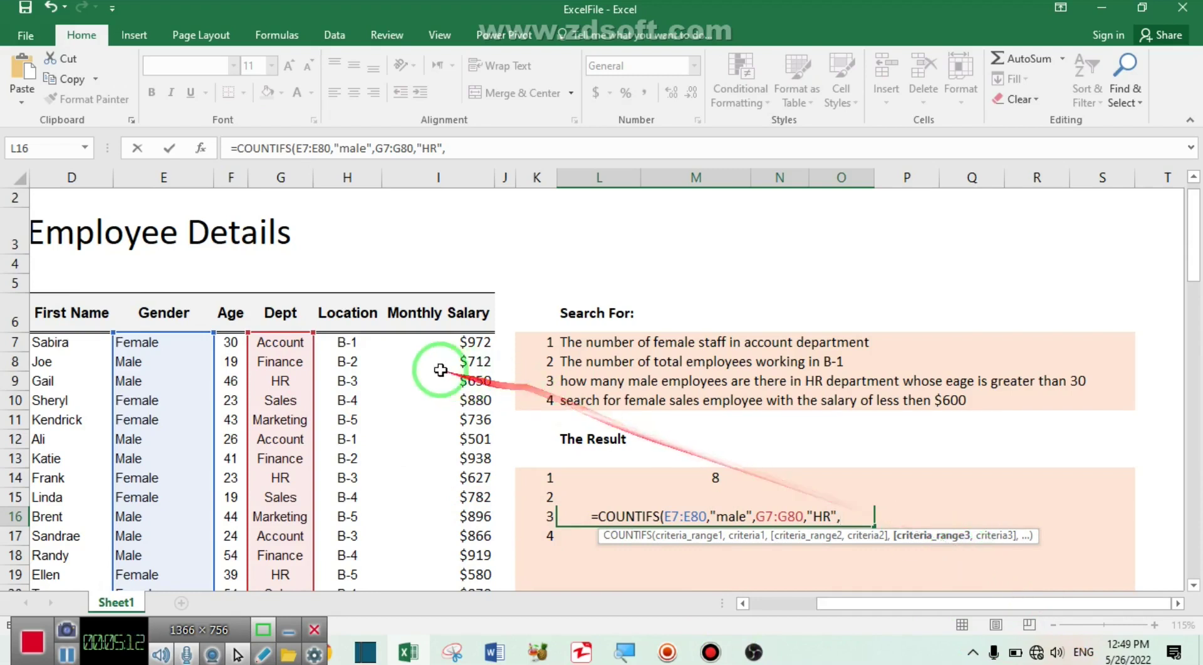
left_click(236, 339)
key("ctrl+shift+Down")
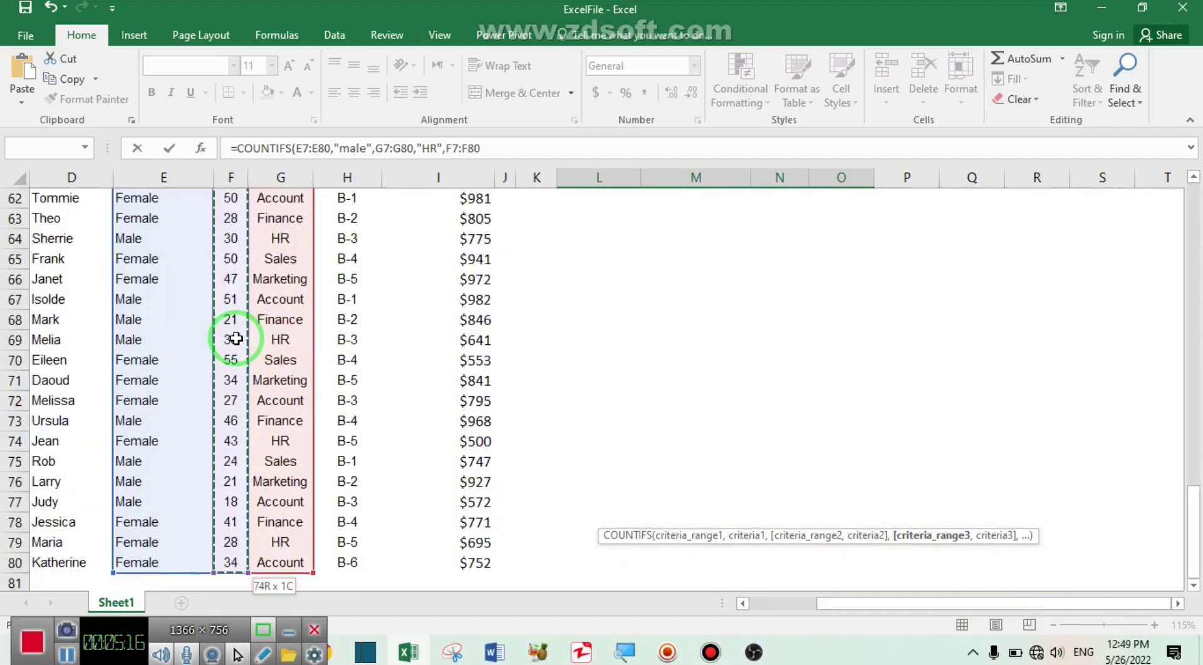
type(",\"")
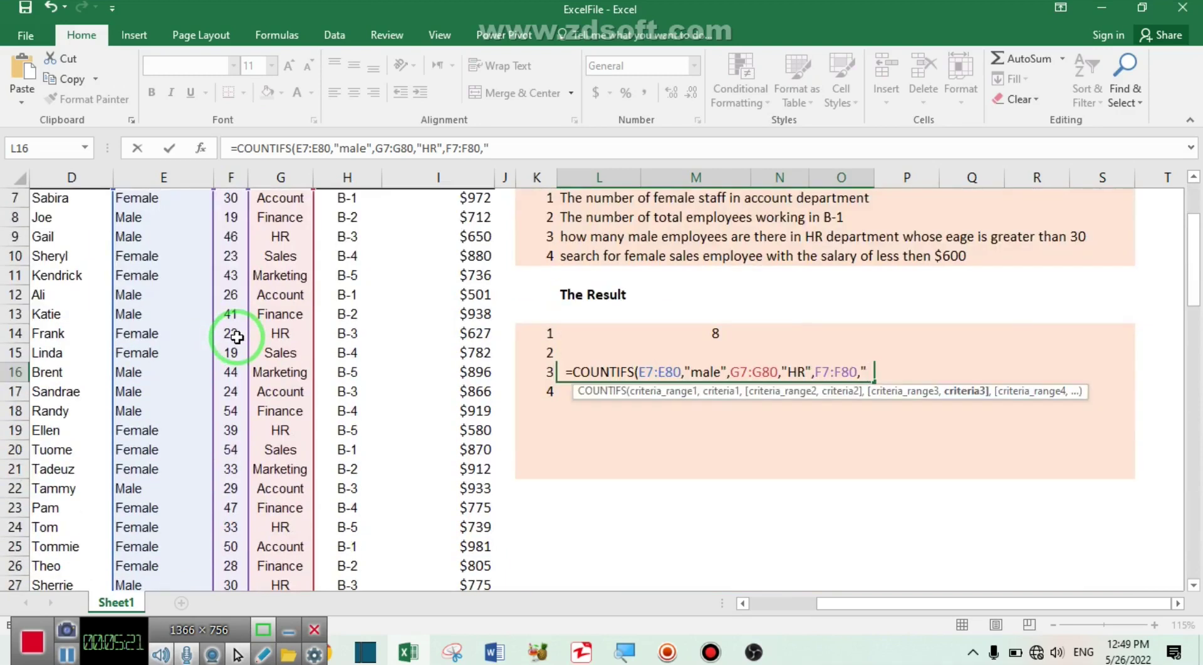
type(">")
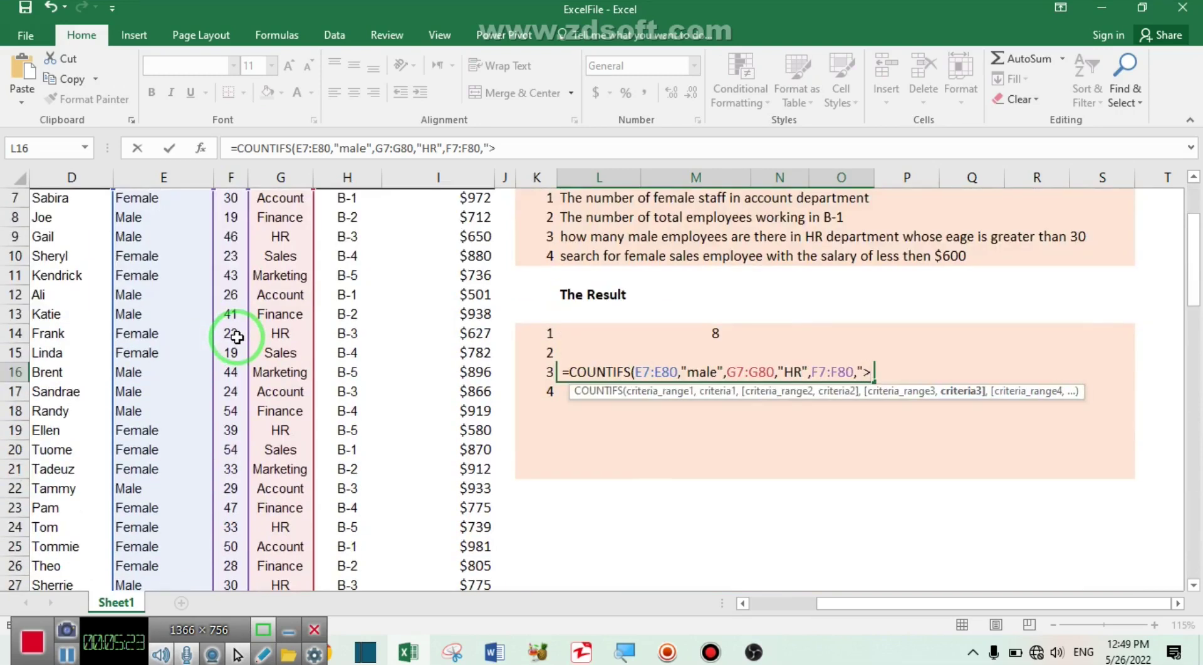
type("30\")")
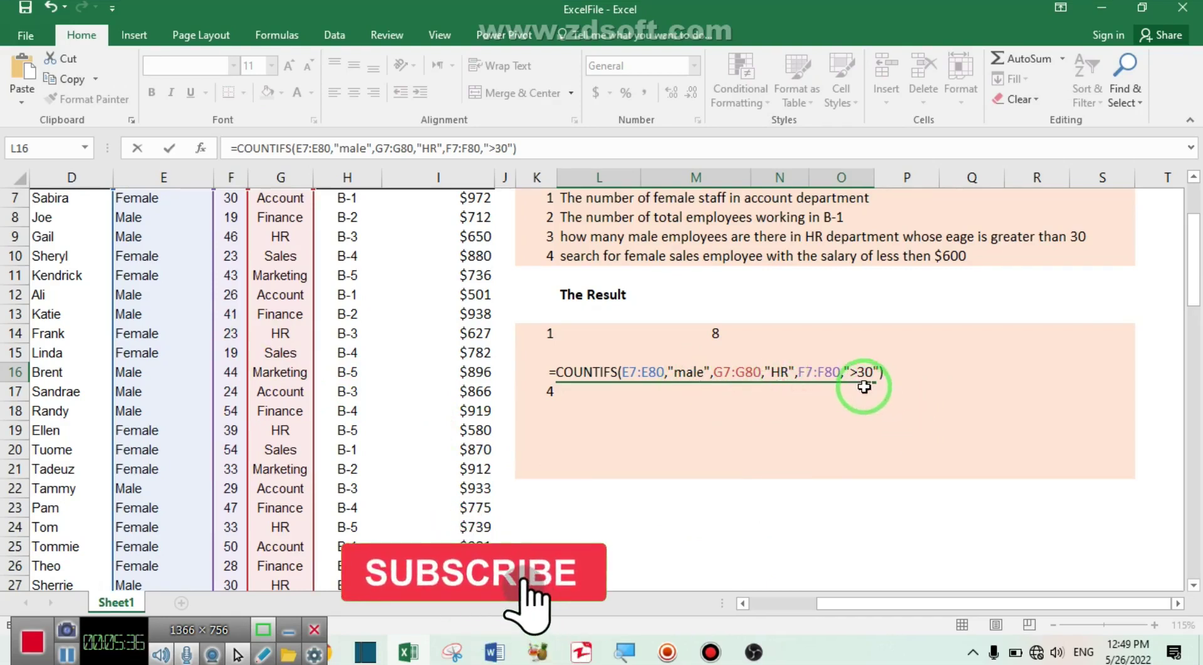
key("Return")
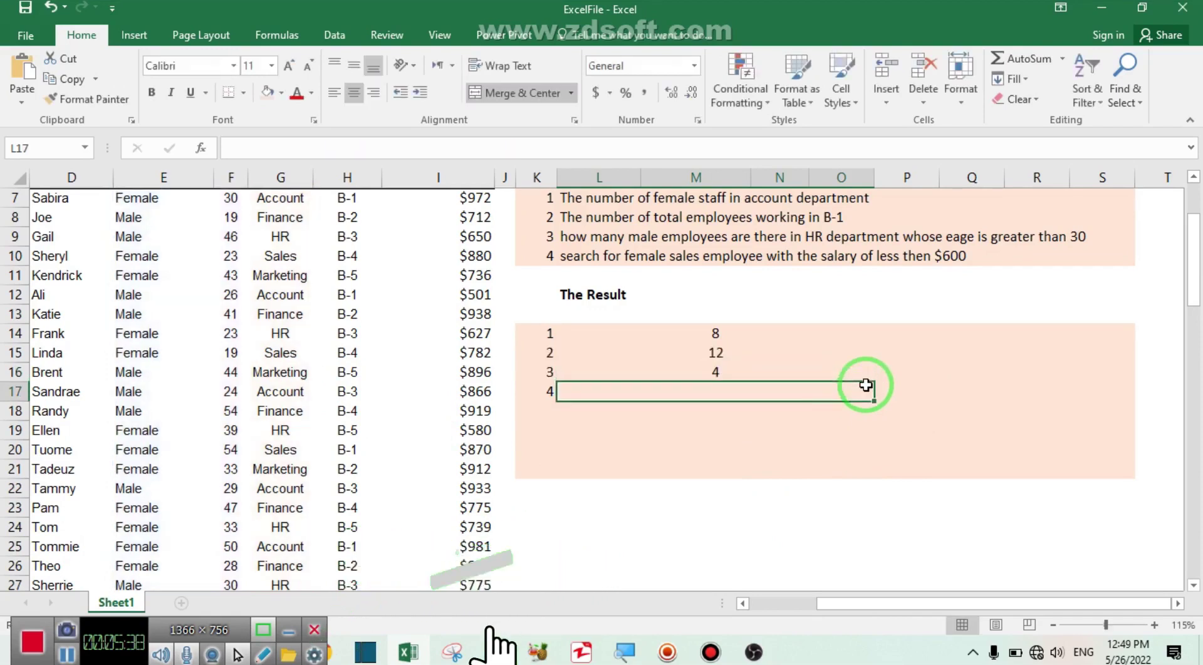
scroll(833, 423, "up", 2)
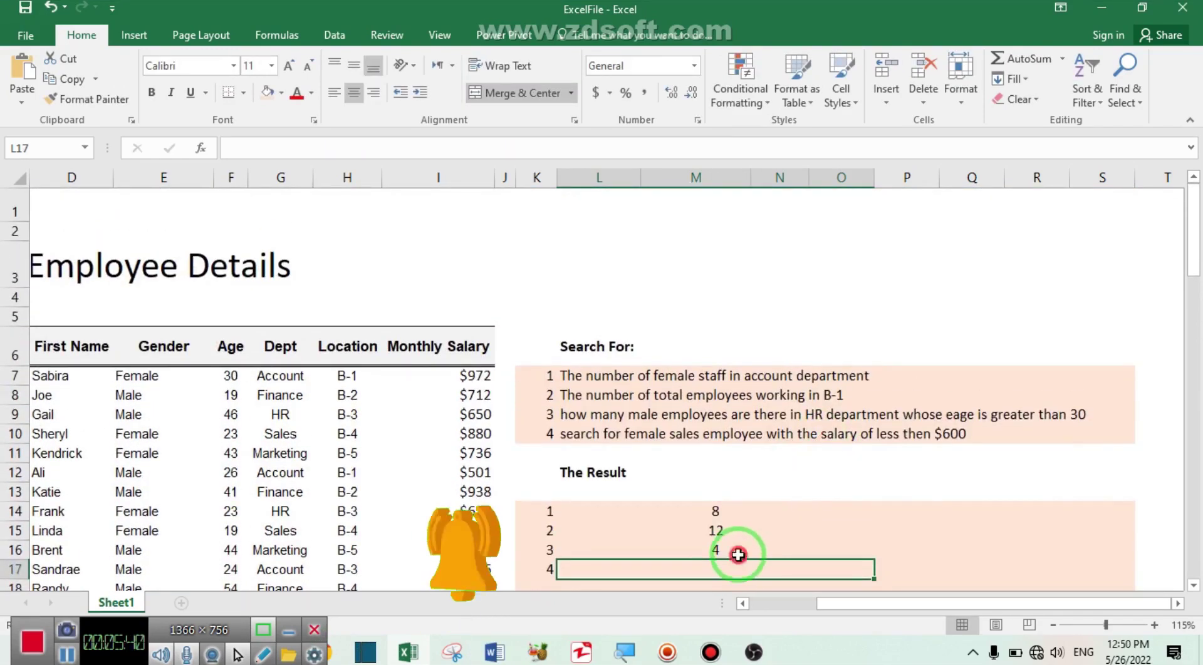
left_click(744, 540)
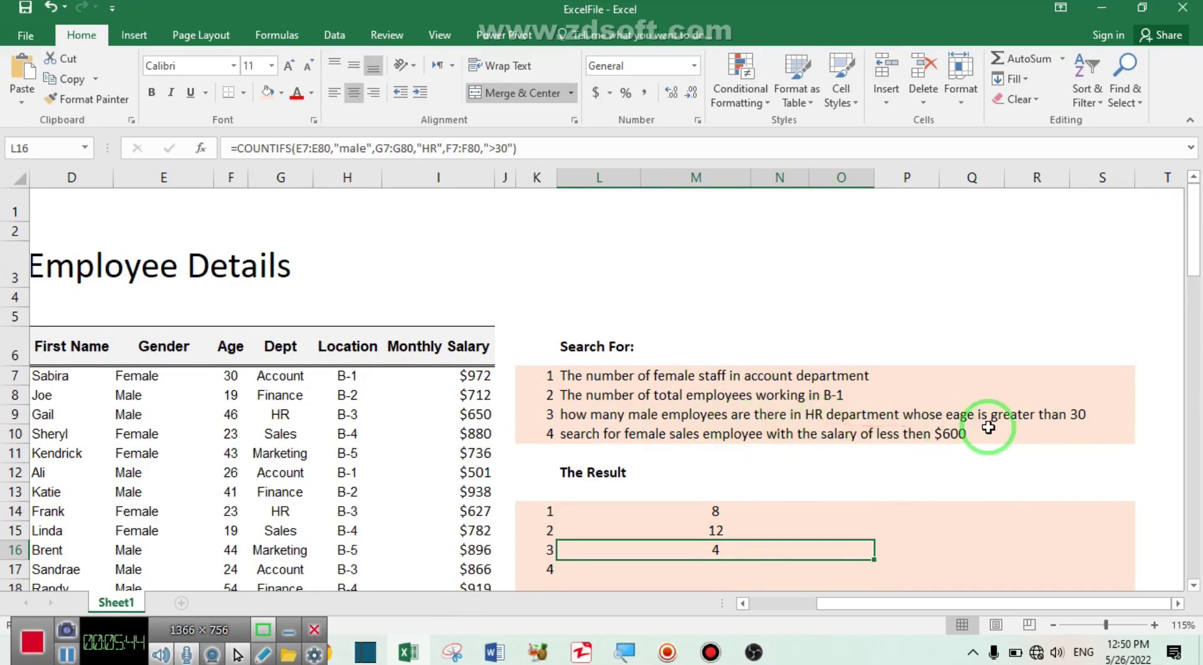
scroll(1078, 445, "down", 2)
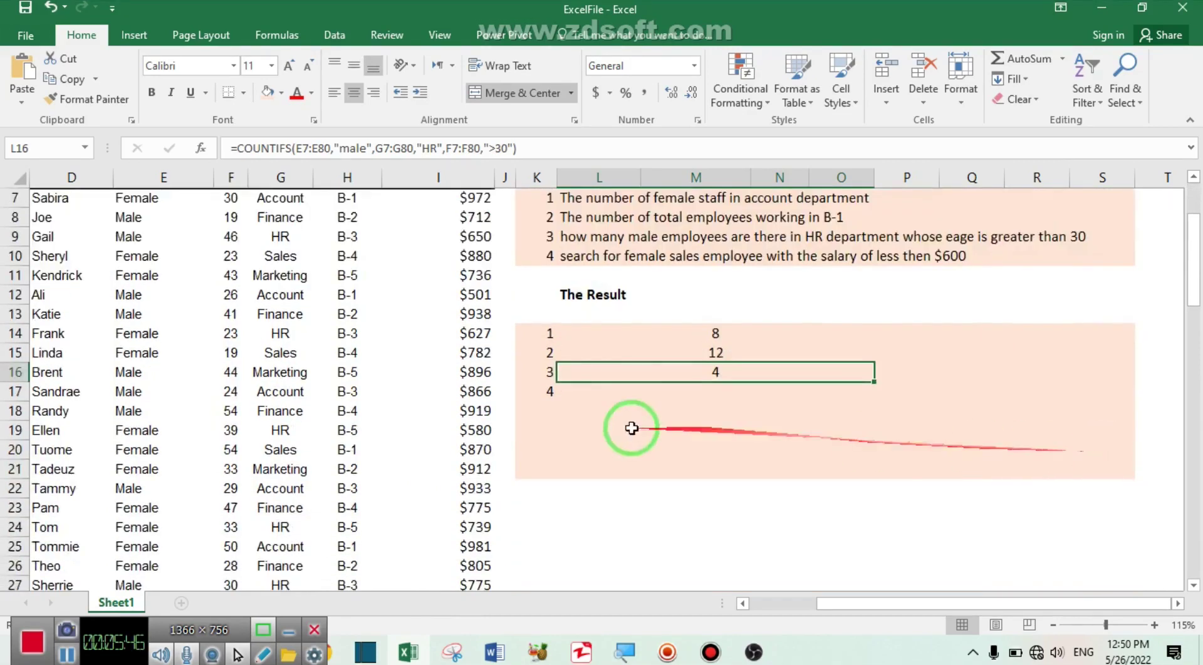
Begin a COUNTIFS formula in L17, the result cell for question 4, with Gender cells E7:E80 as the first criteria range
left_click(681, 399)
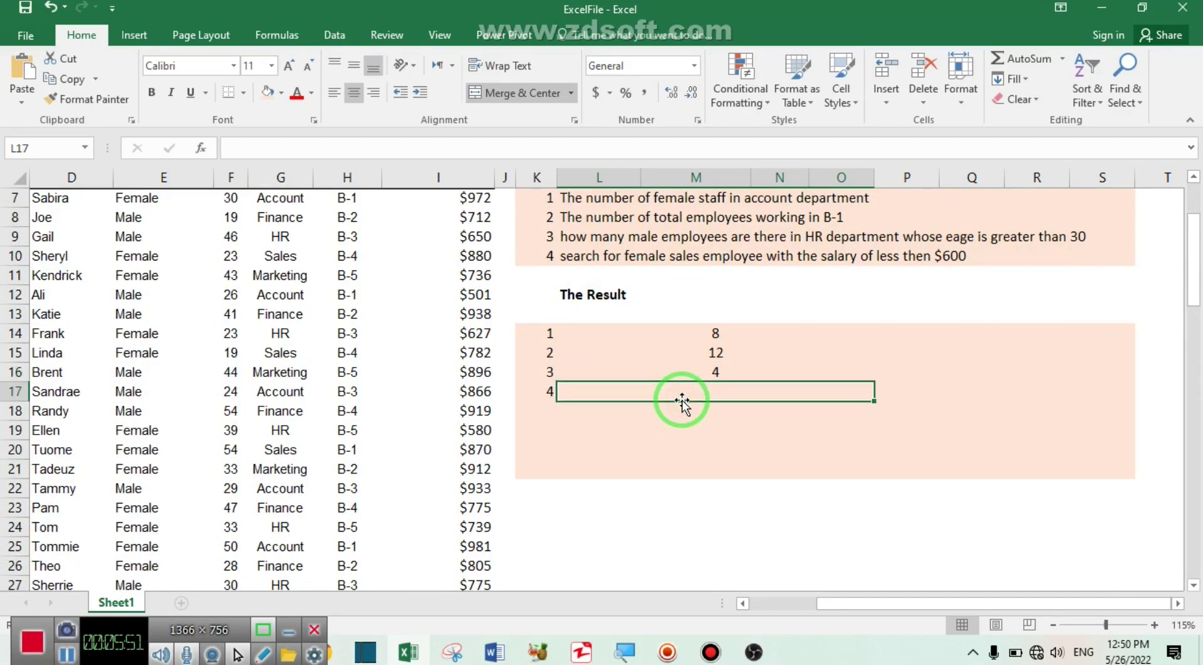
double_click(681, 401)
type("=")
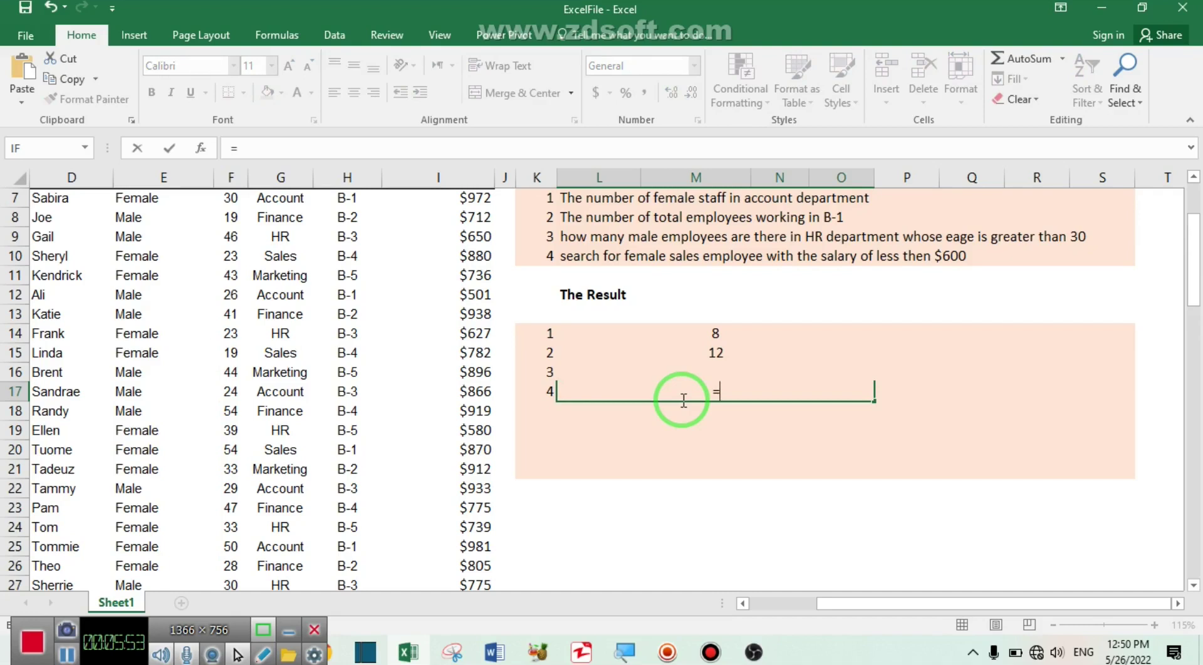
type("countifs")
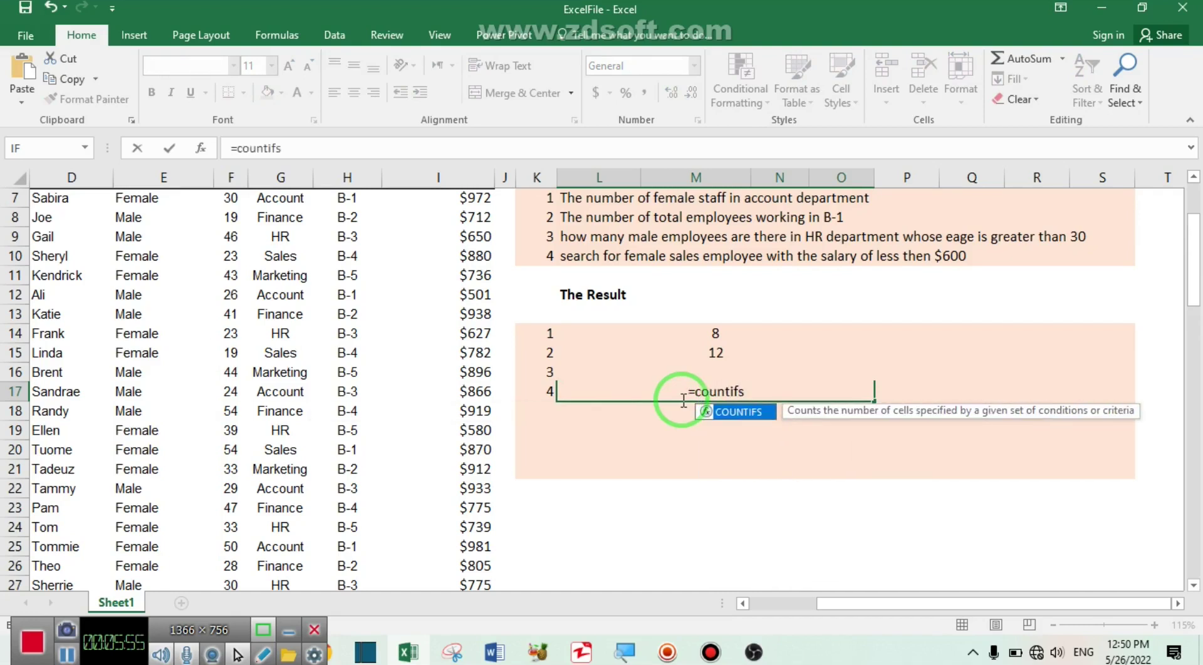
key("Tab")
scroll(815, 476, "up", 1)
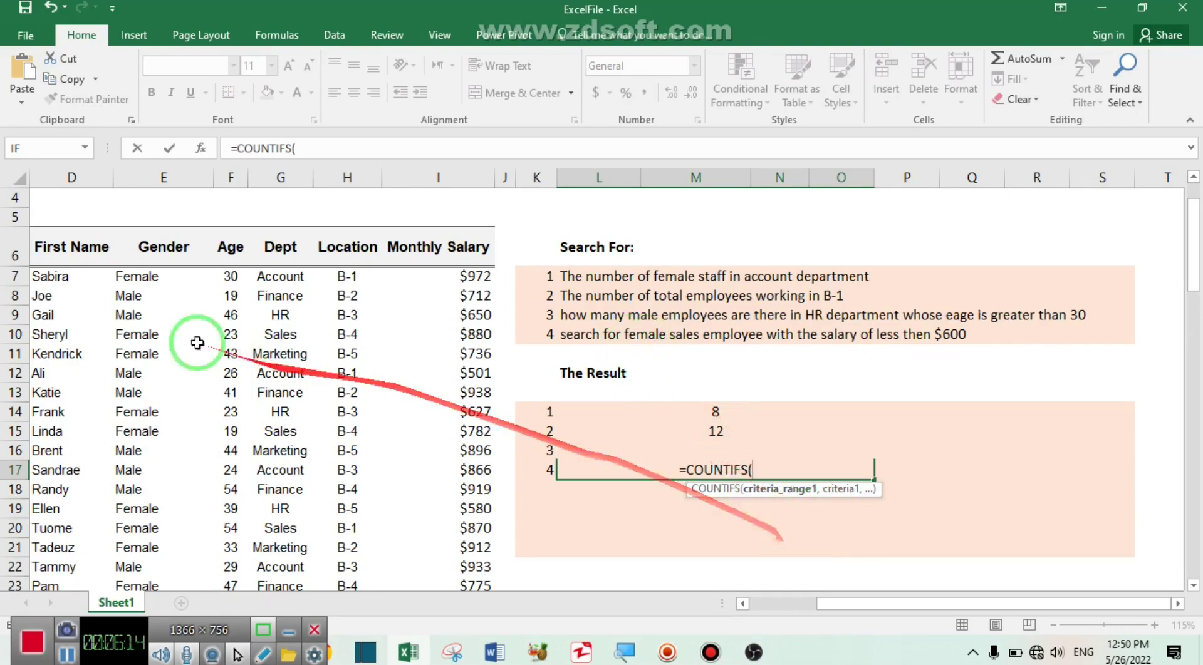
left_click(145, 278)
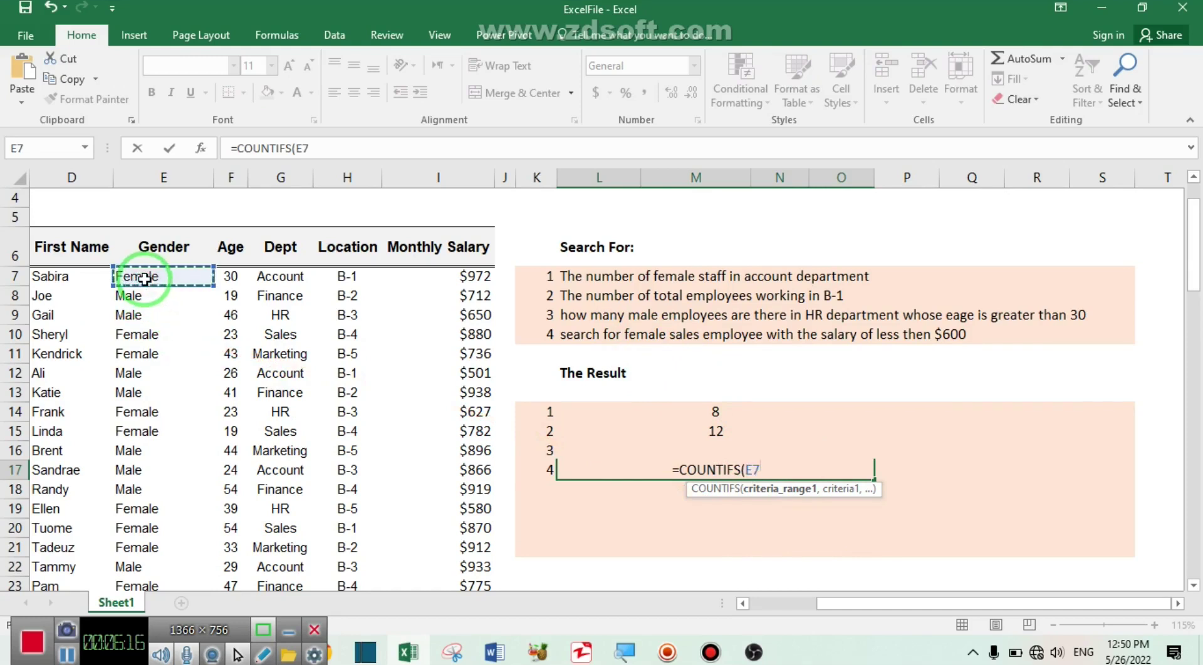
key("ctrl+shift+Down")
Enter "female" as the first criterion of the COUNTIFS formula in L17
type(",\"")
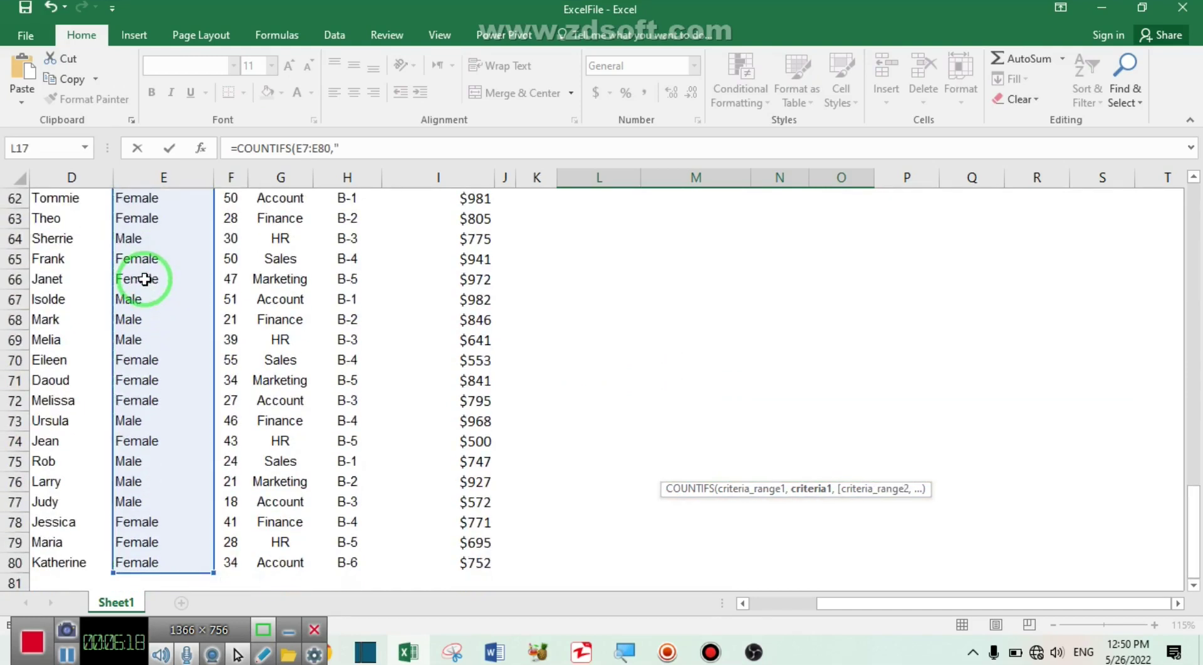
scroll(144, 278, "up", 16)
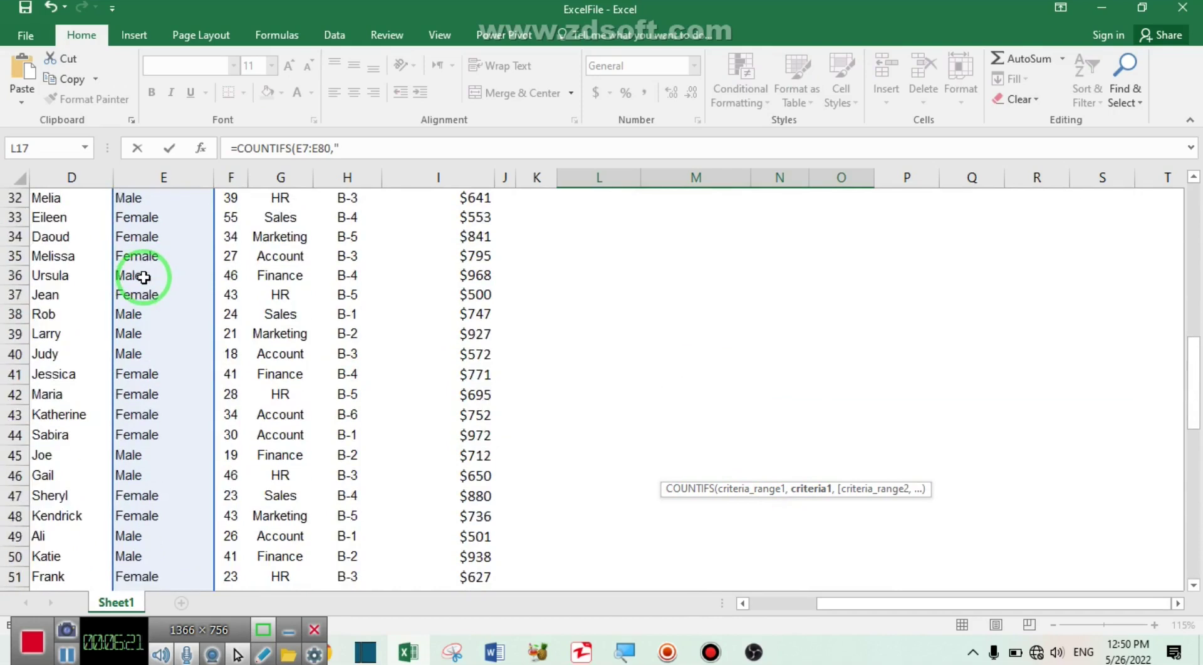
scroll(145, 278, "up", 5)
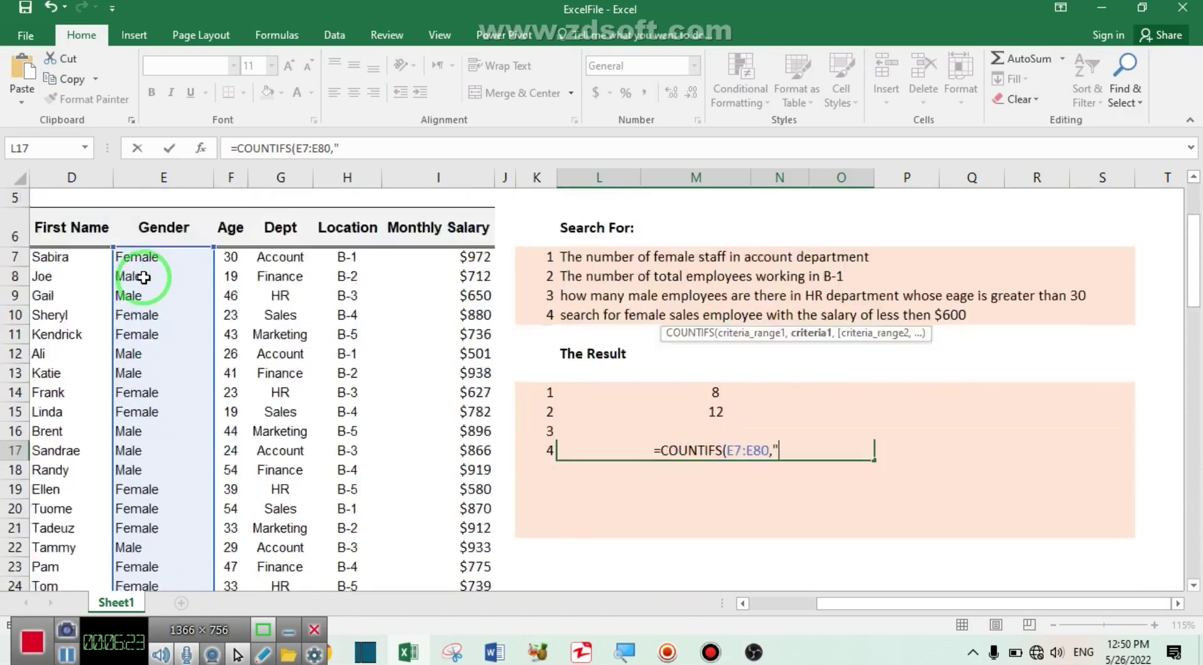
scroll(144, 277, "down", 1)
type("fe")
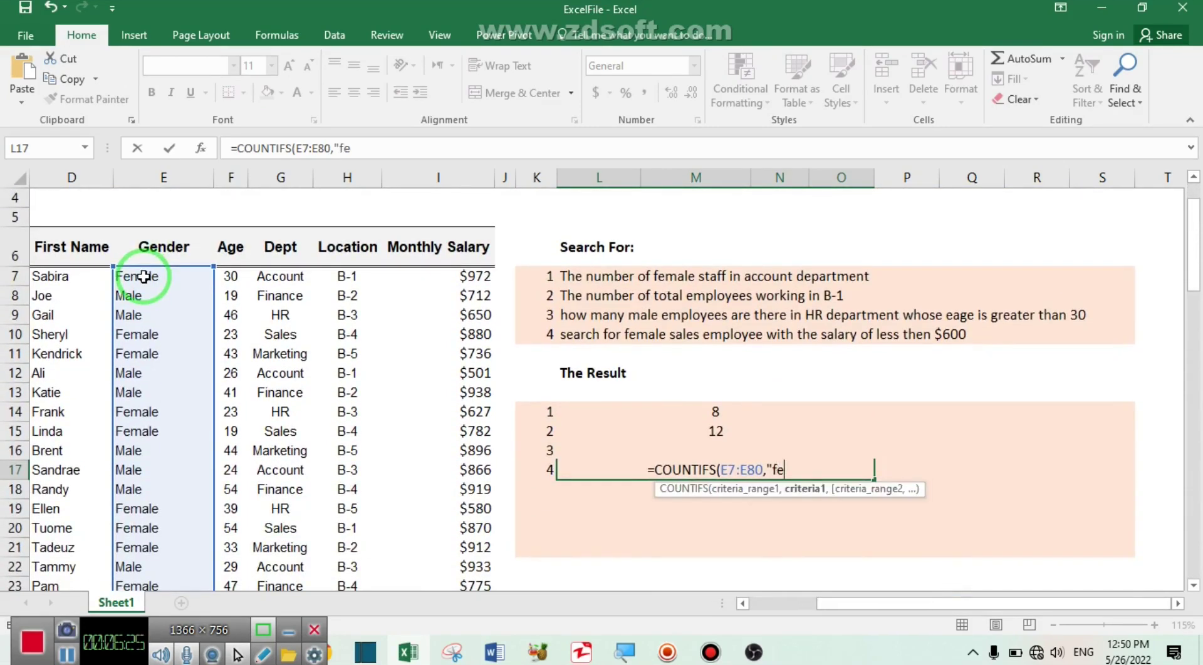
type("male\"")
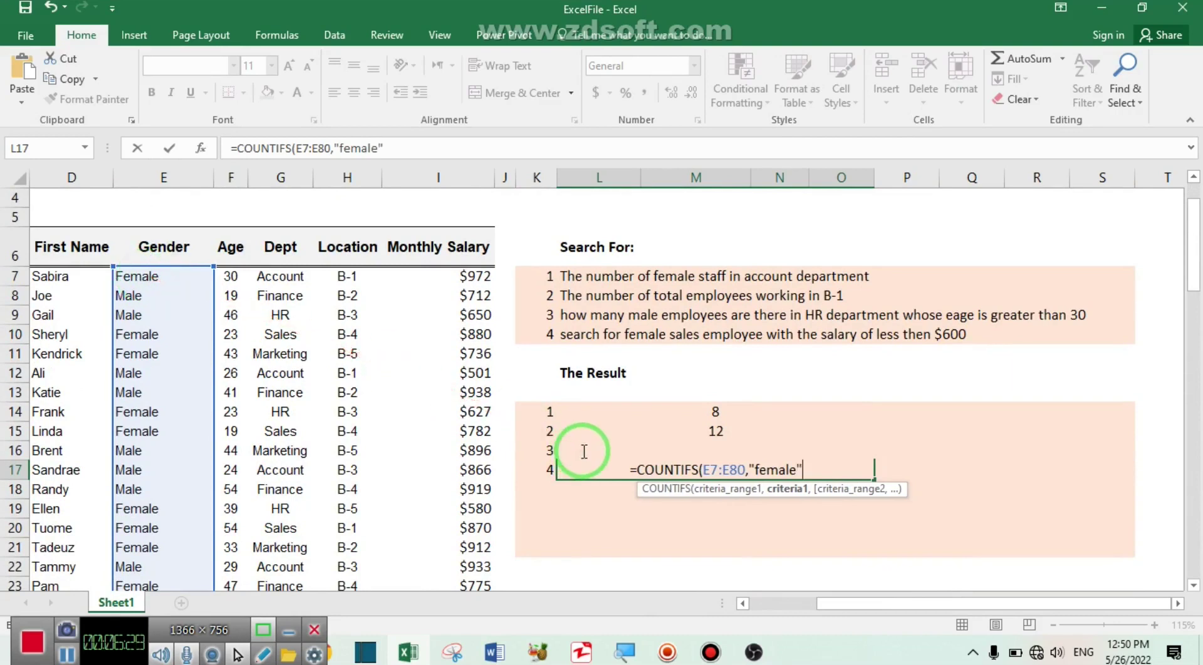
Add Dept cells G7:G80 with the criterion "sales" as the second condition of the L17 formula
type(",")
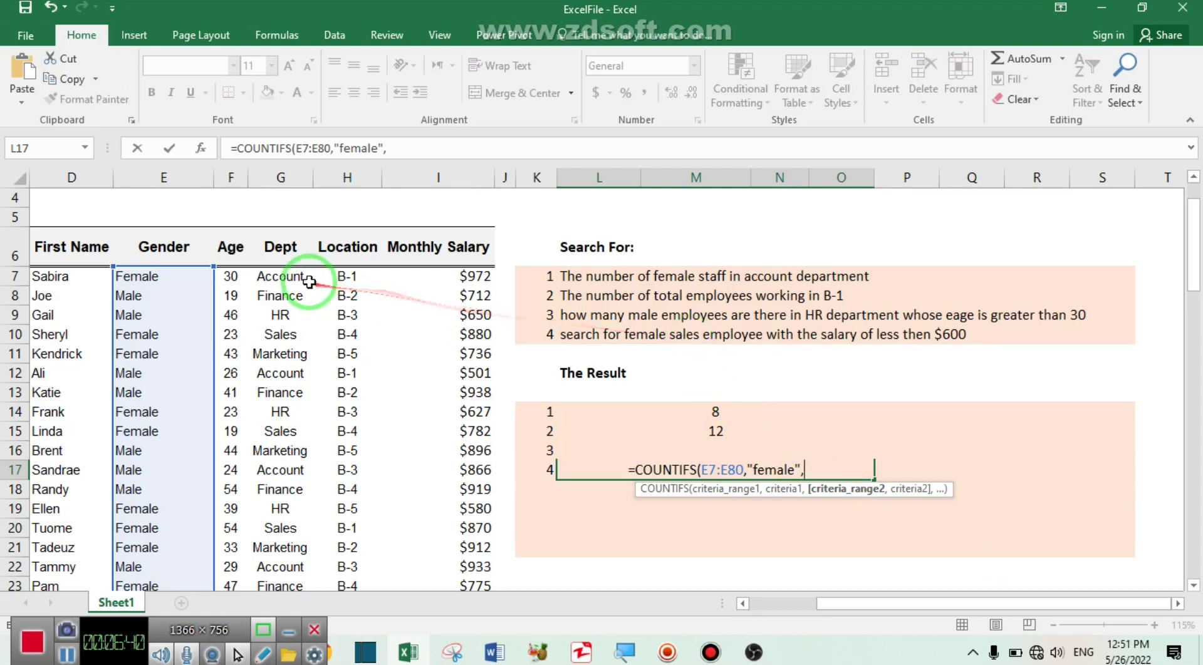
left_click(288, 275)
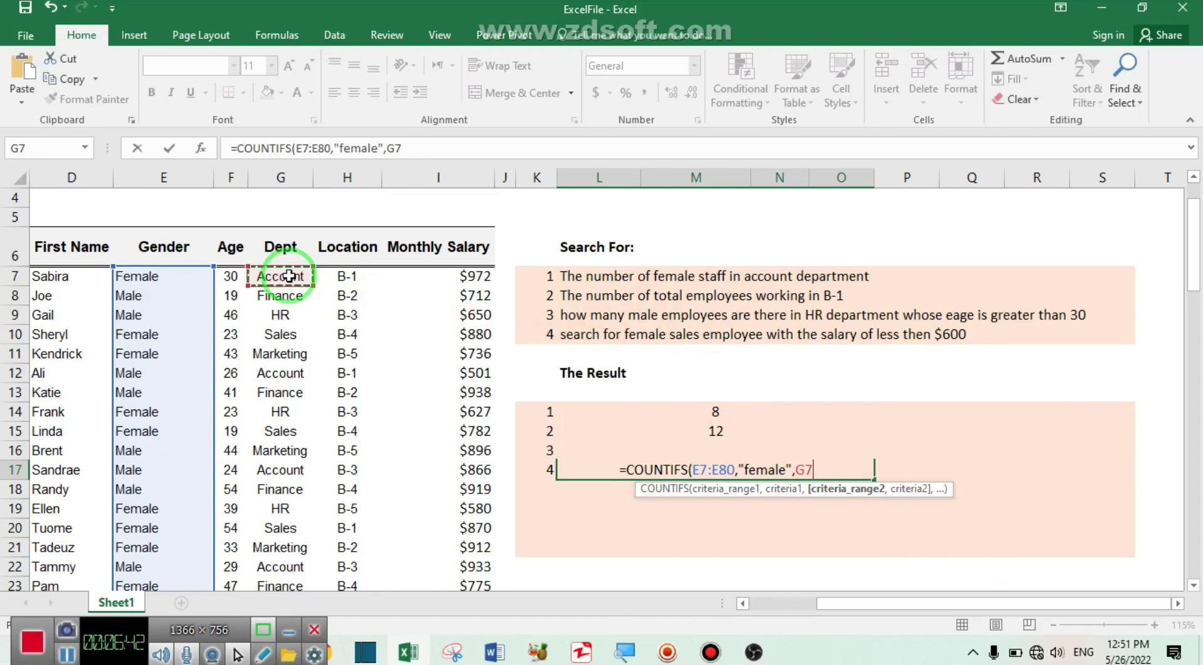
key("ctrl+shift+Down")
type(",")
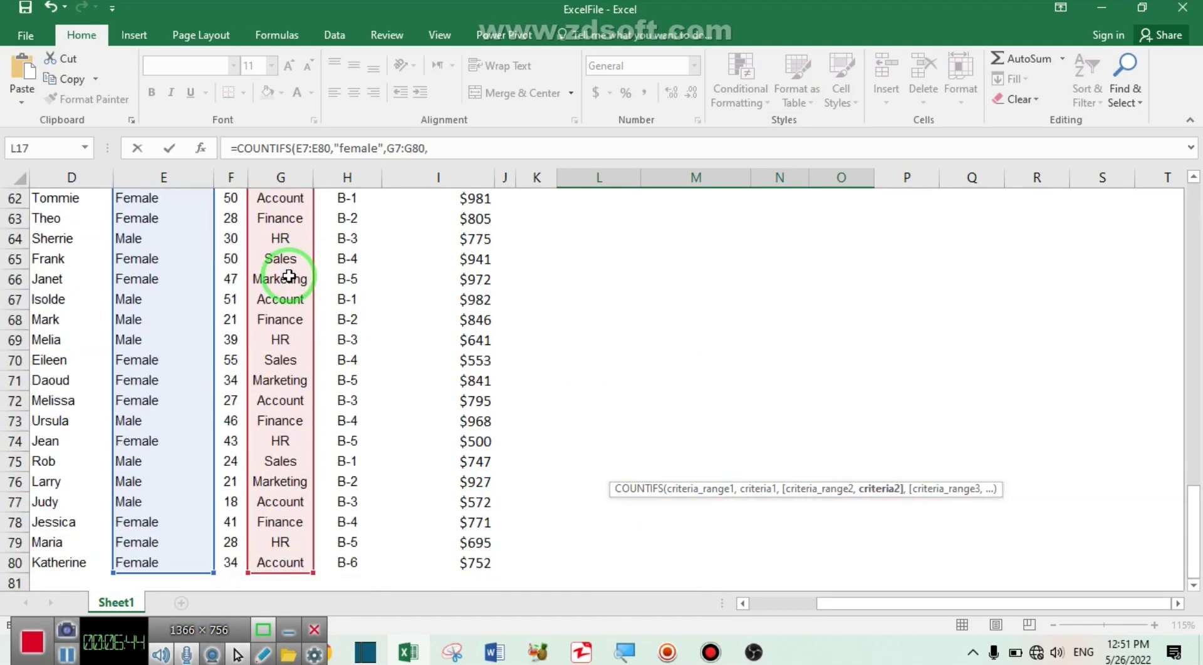
scroll(289, 276, "up", 18)
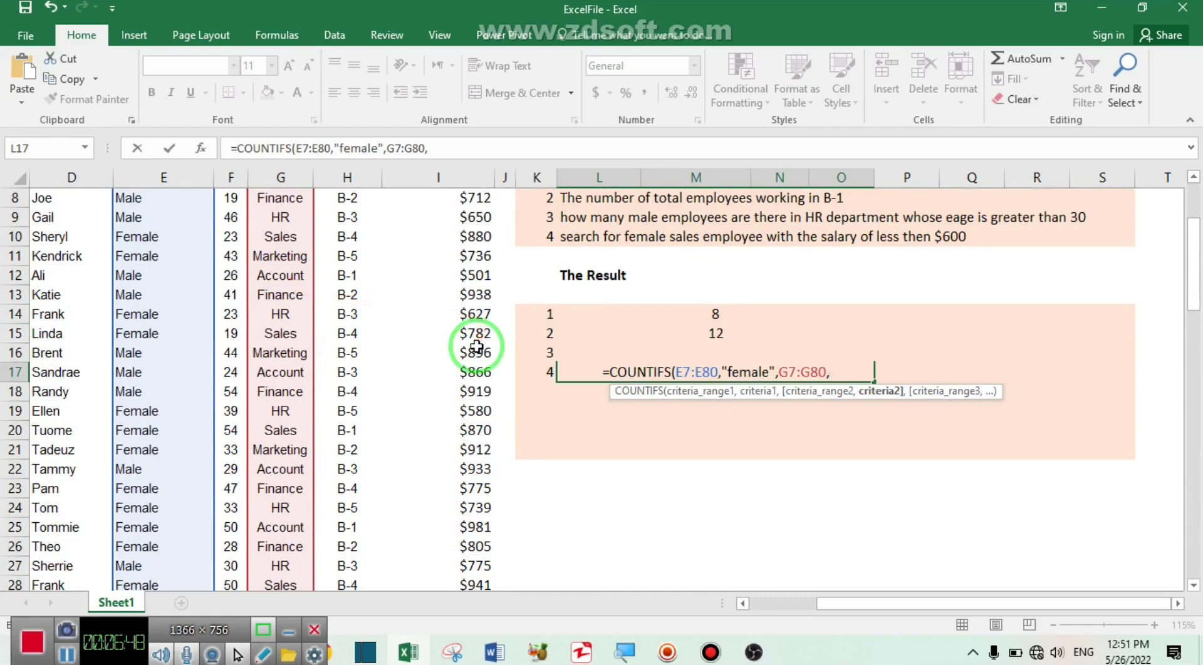
type("\"")
type("sale")
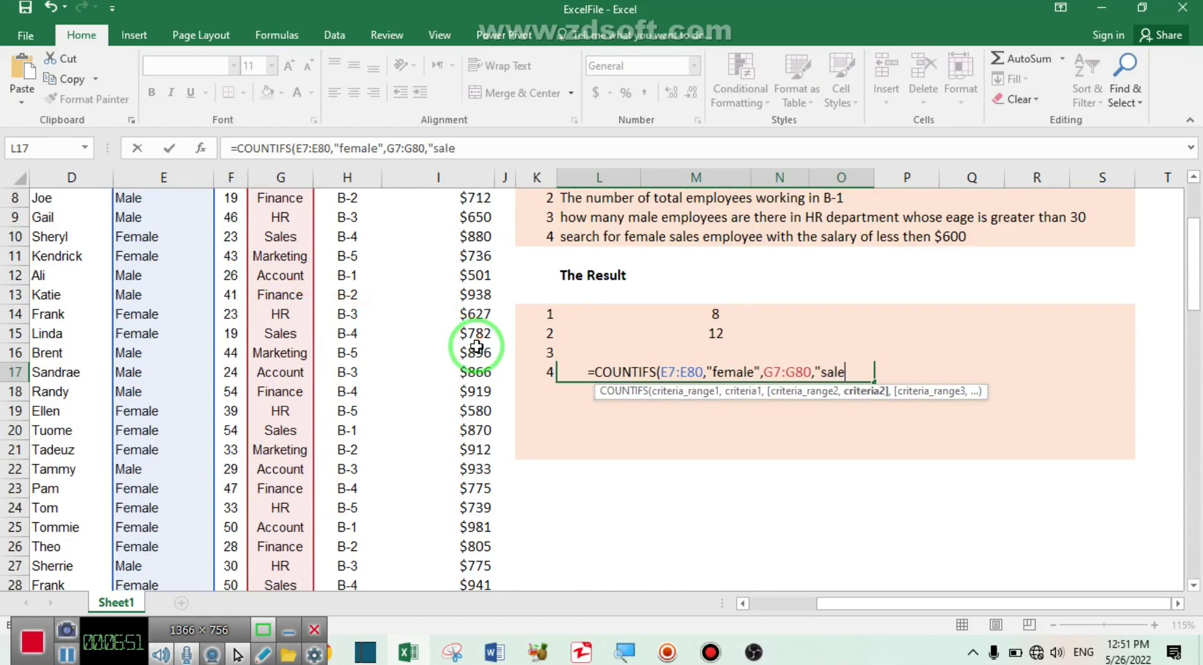
type("s\",")
Add Monthly Salary cells I7:I80 with the criterion "<600" to the L17 formula and complete it
scroll(944, 421, "up", 1)
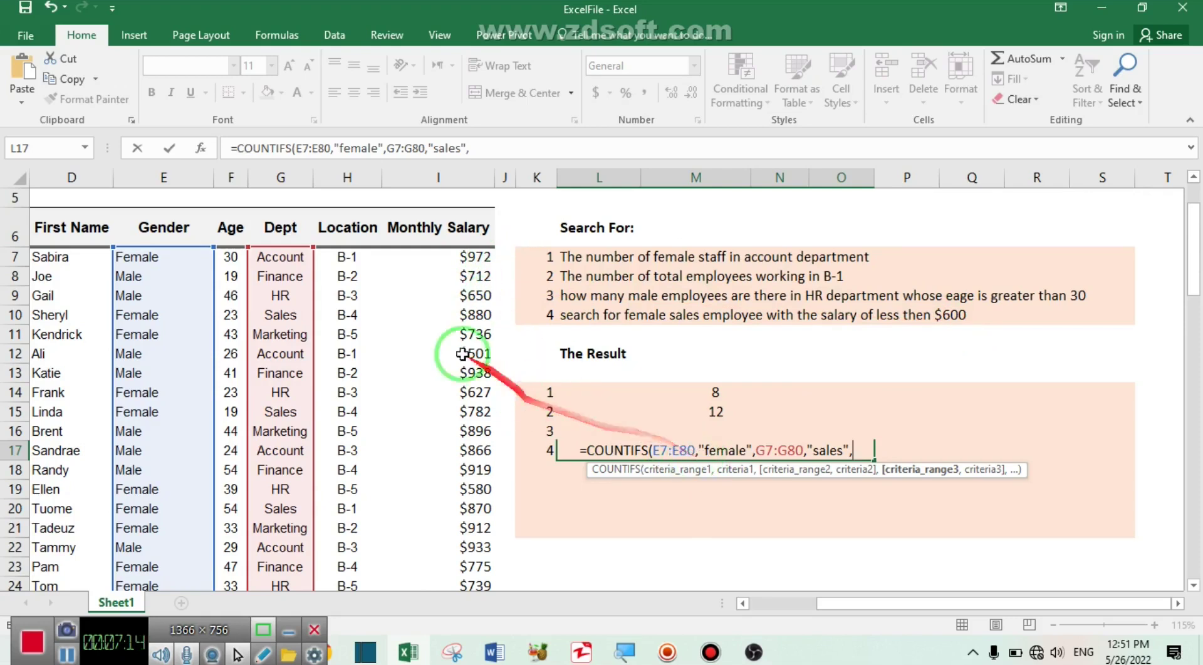
left_click(469, 256)
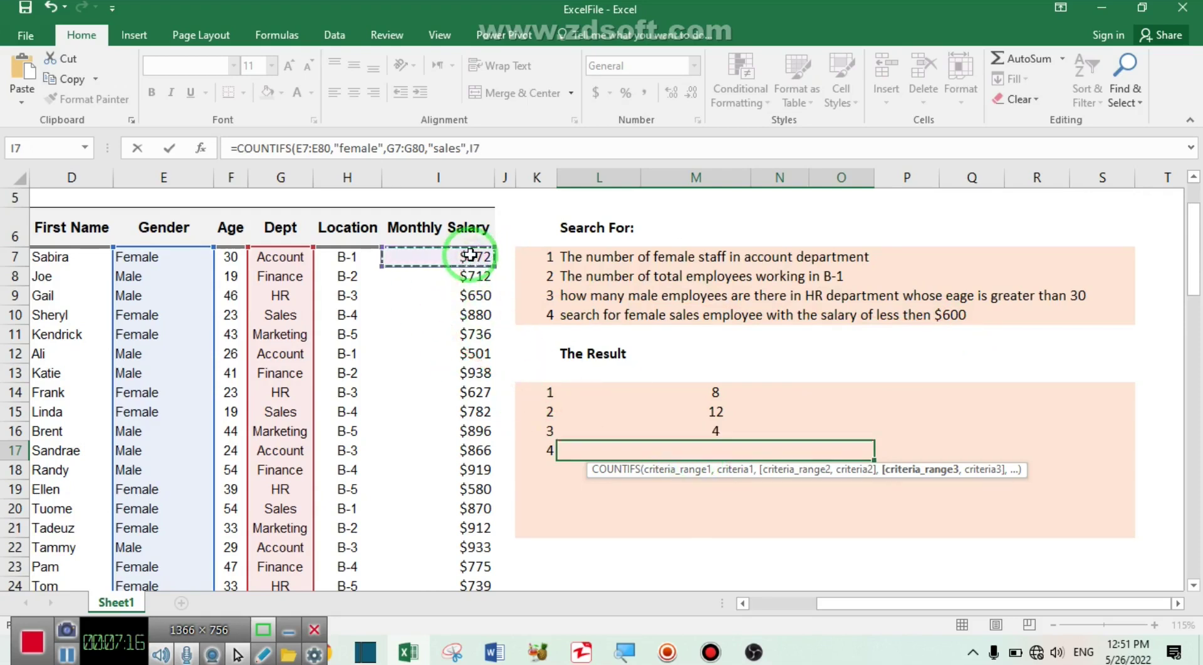
key("ctrl+shift+Down")
type(",\"")
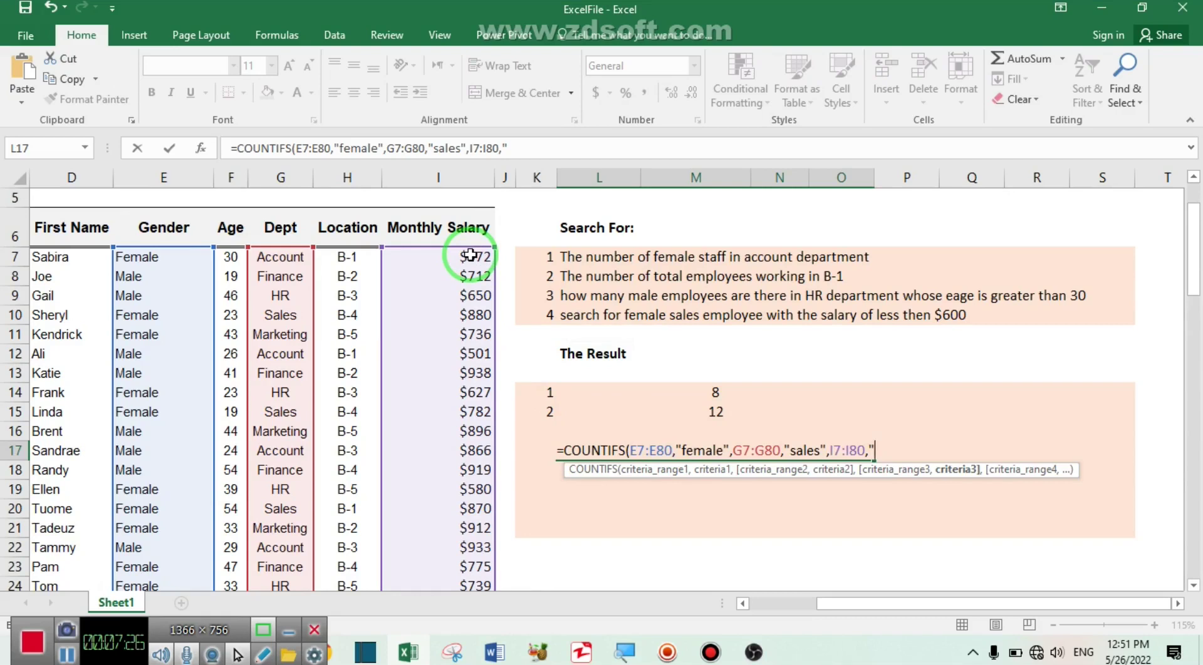
type("<")
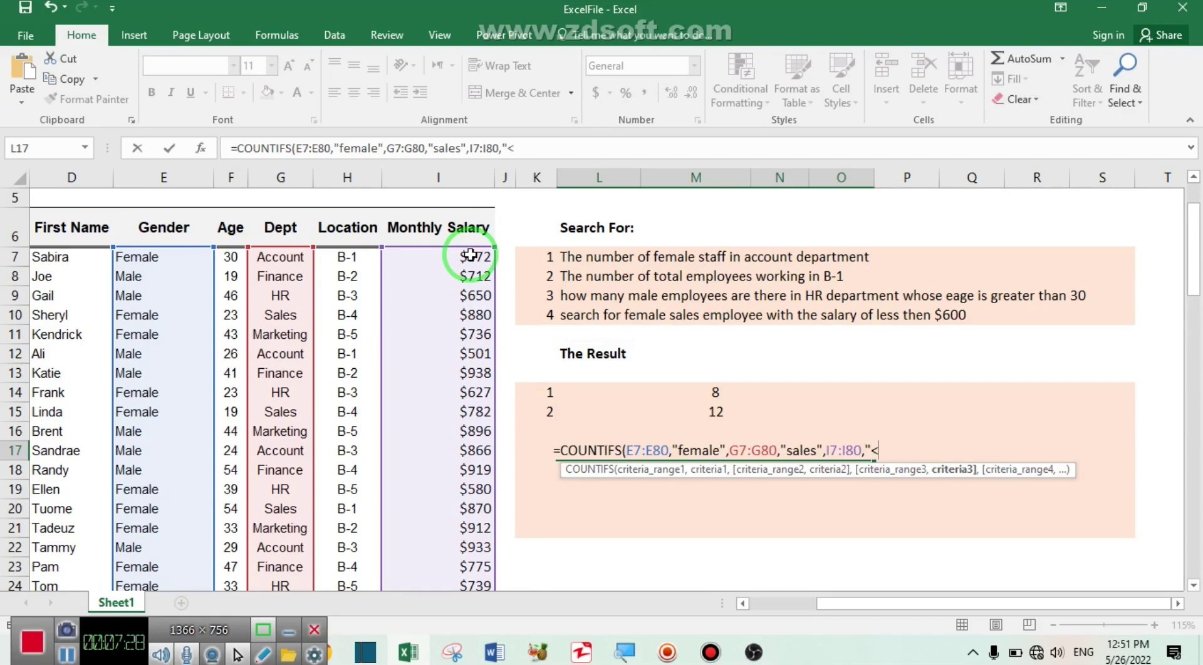
type("600")
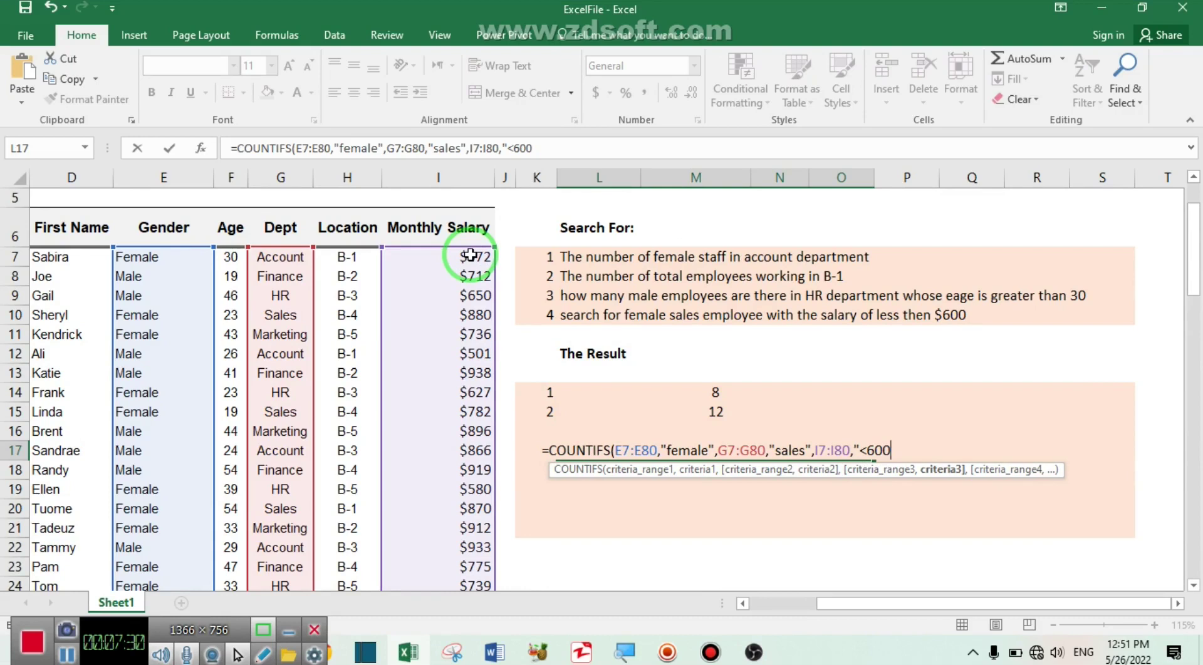
type("\")")
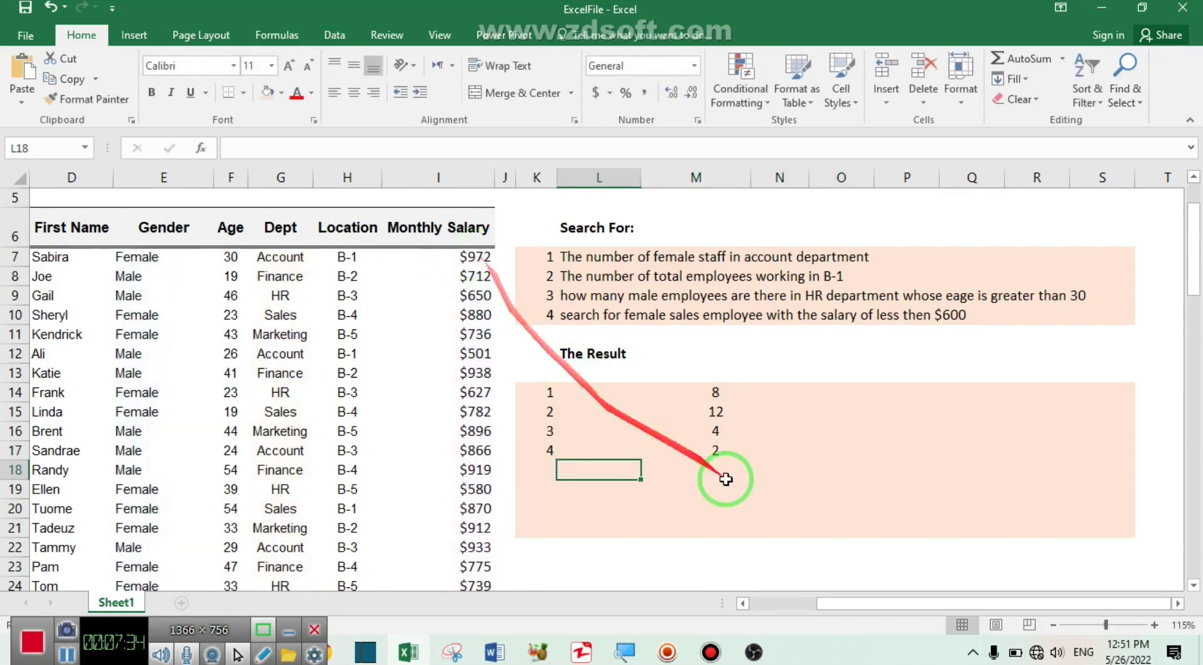
scroll(732, 536, "up", 1)
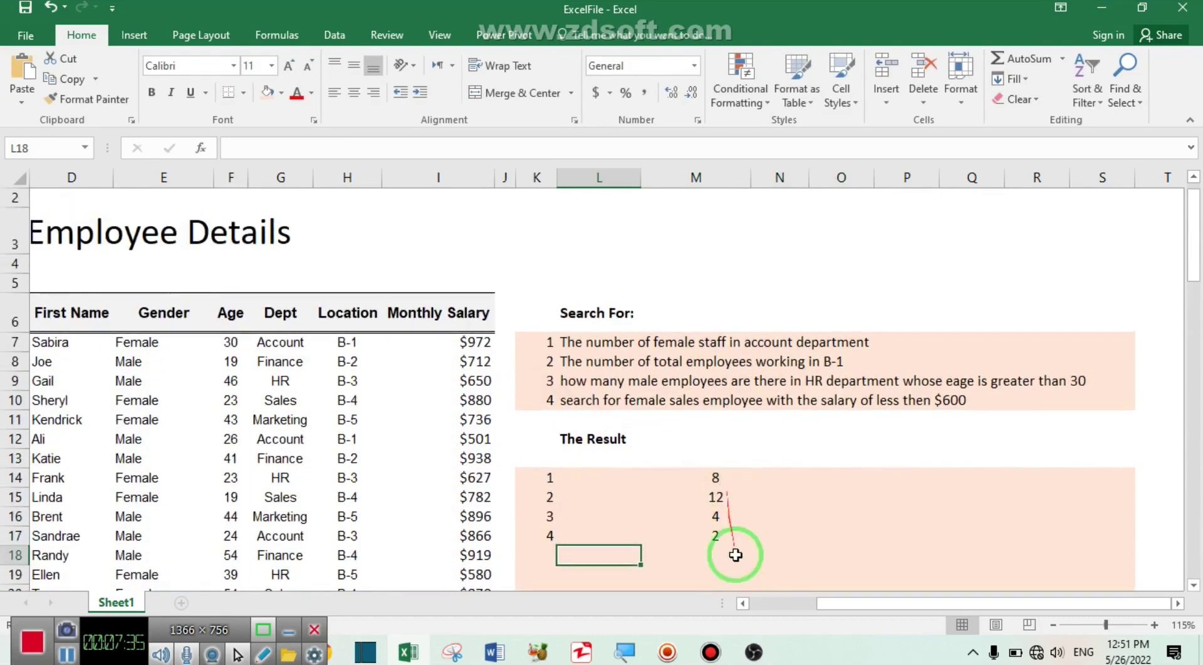